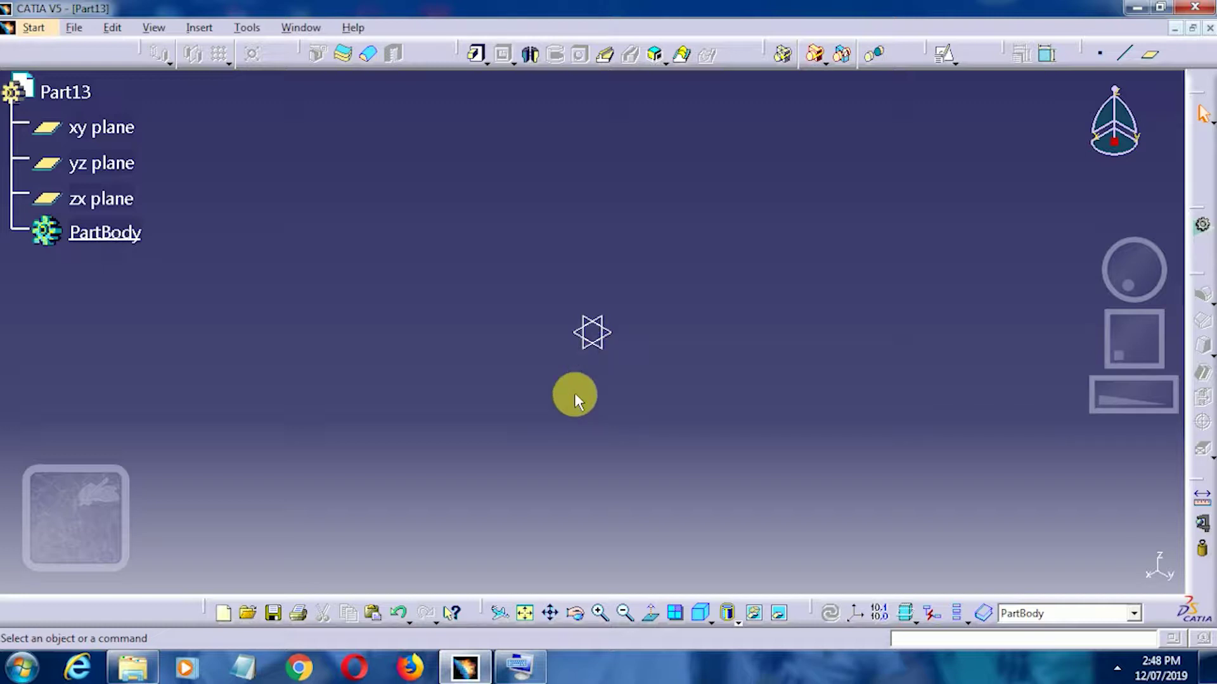
# Start a positioned sketch on the yz plane and accept the default sketch positioning
pyautogui.click(603, 349)
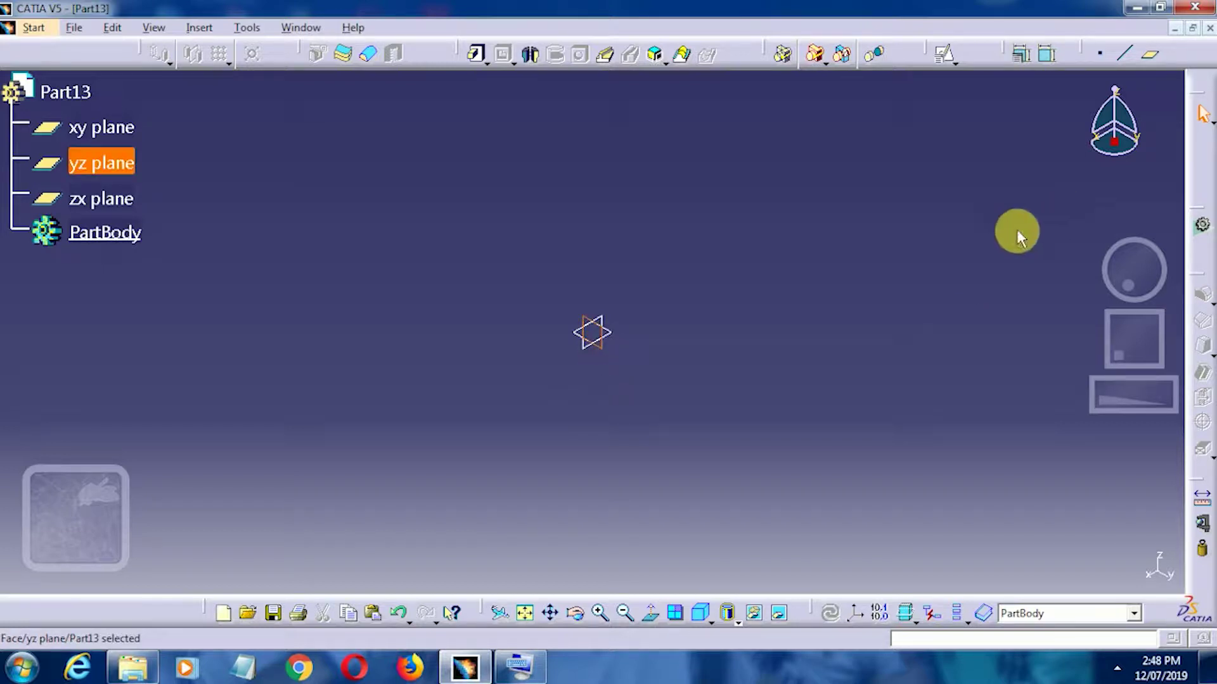
pyautogui.click(944, 55)
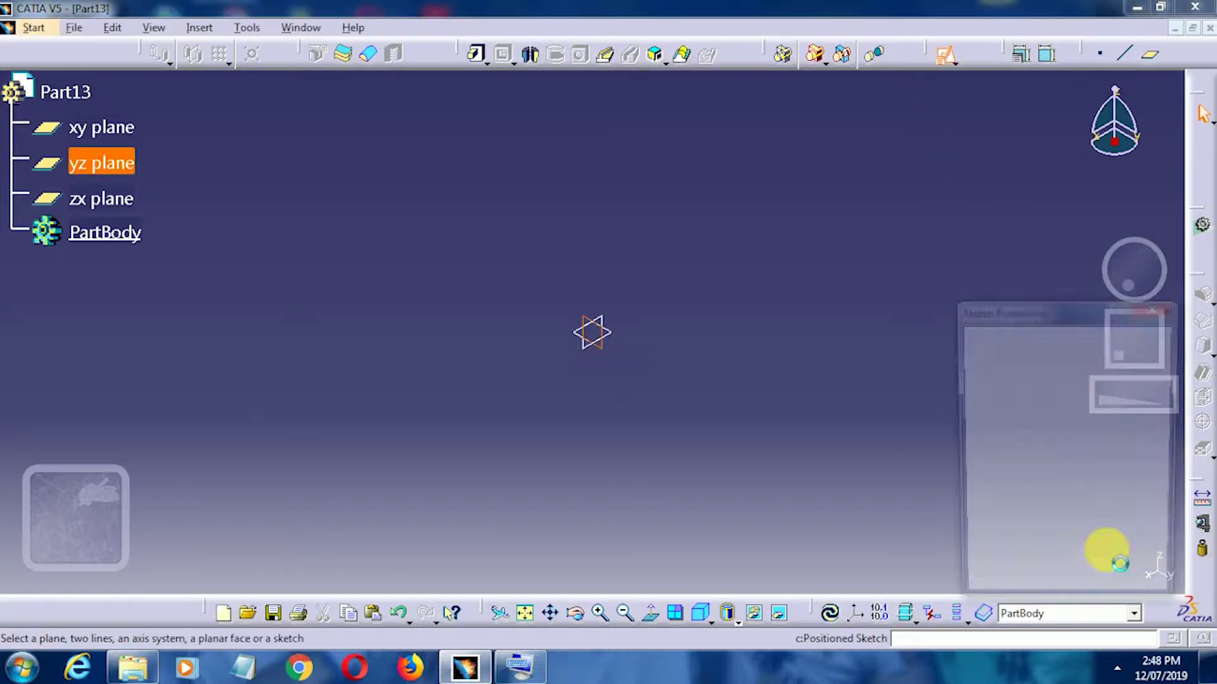
pyautogui.click(1077, 591)
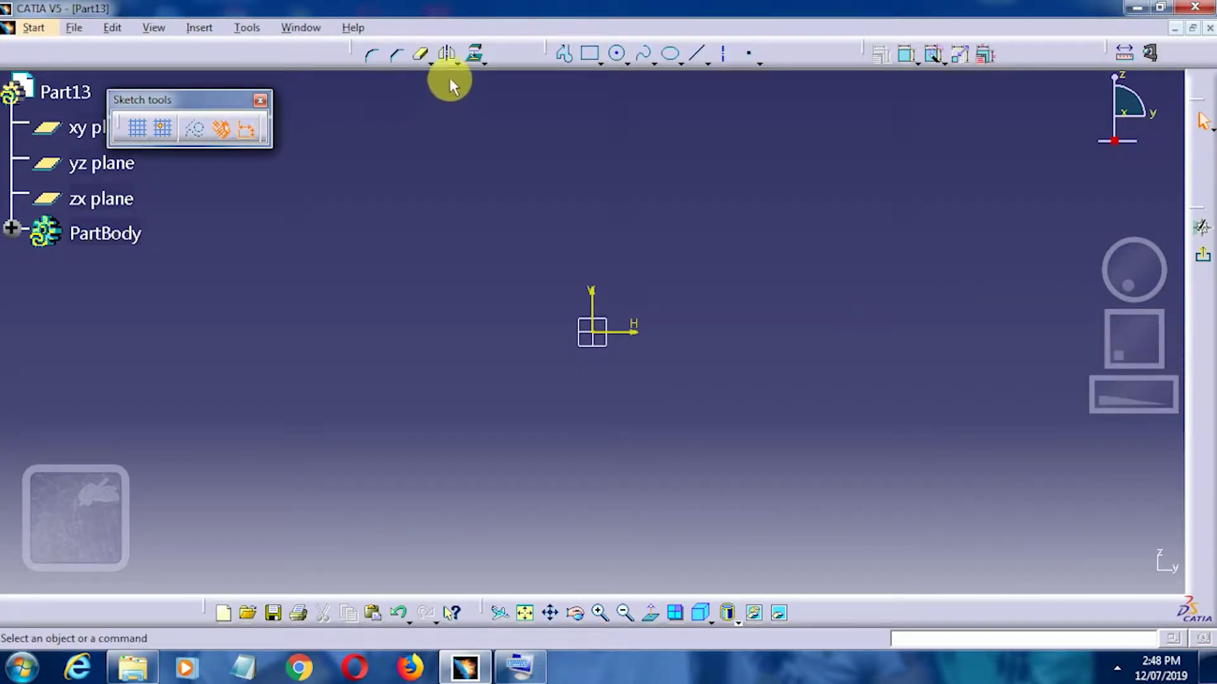
pyautogui.click(455, 66)
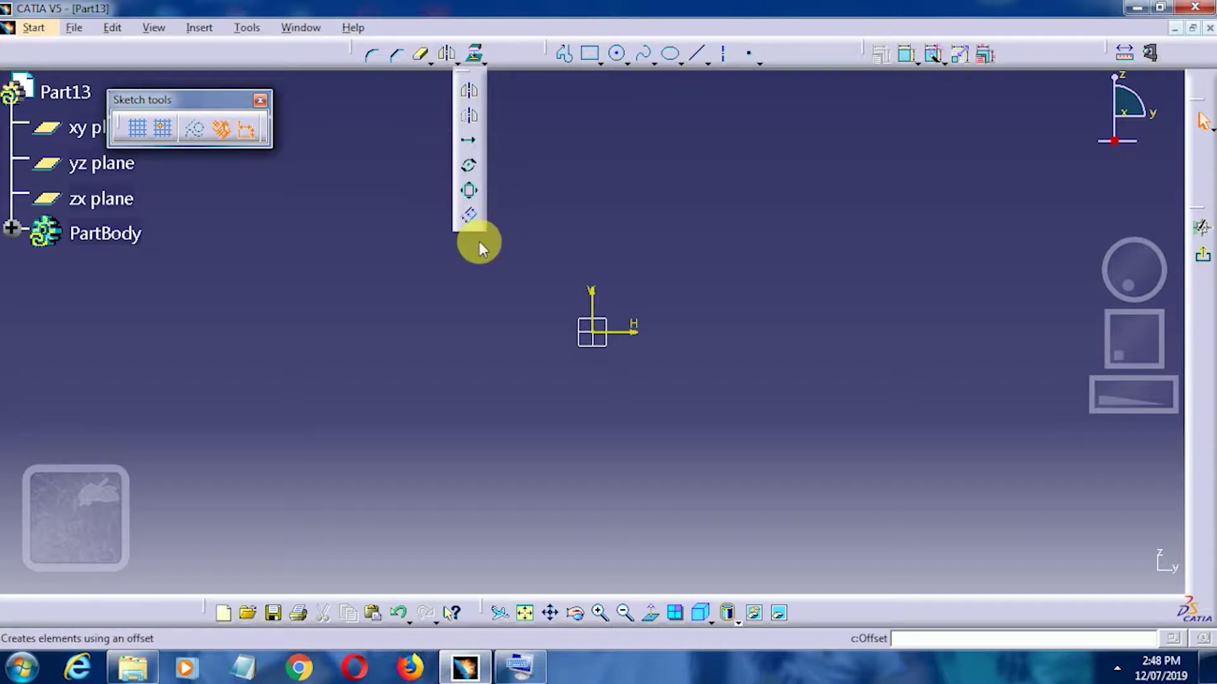
pyautogui.click(720, 172)
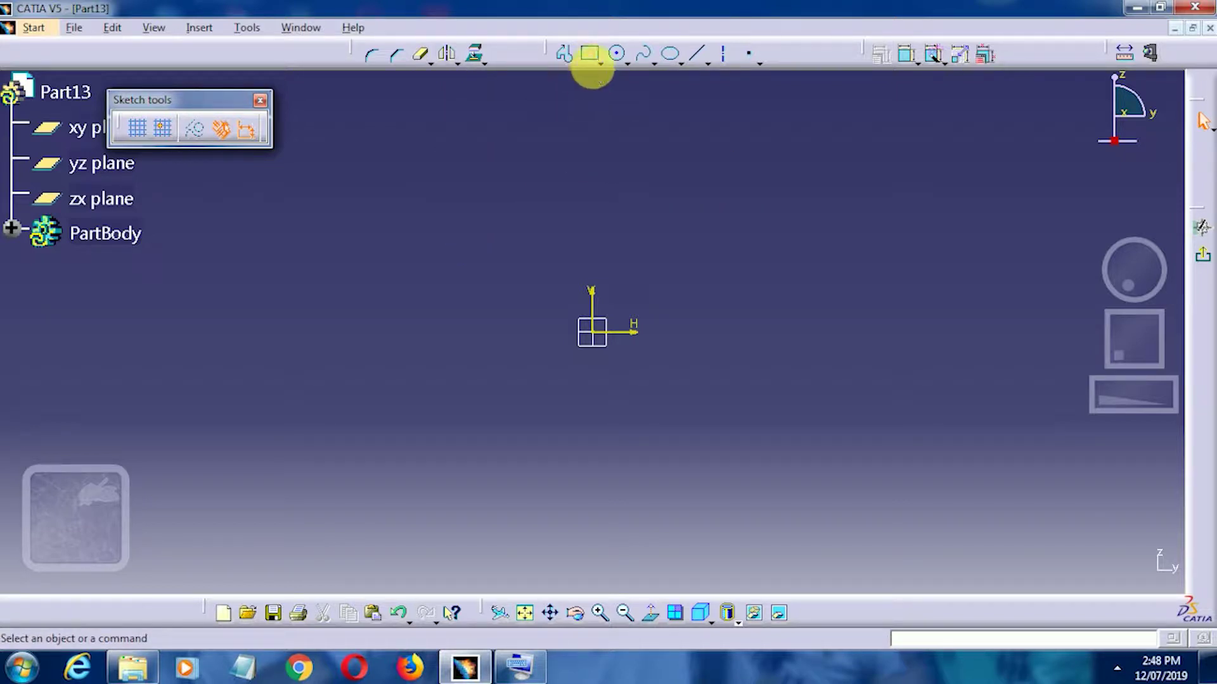
# Draw a rectangle up and right of the origin, with its first corner at about H 64 mm, V 32 mm
pyautogui.click(589, 54)
pyautogui.click(732, 262)
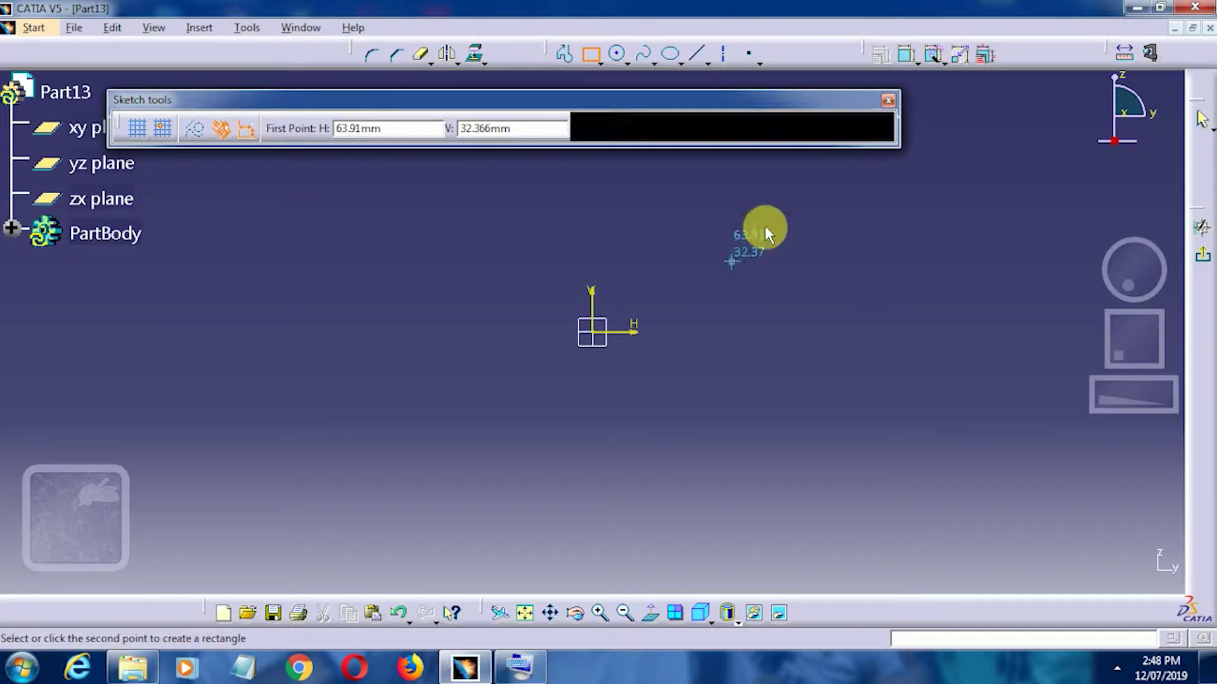
pyautogui.click(904, 148)
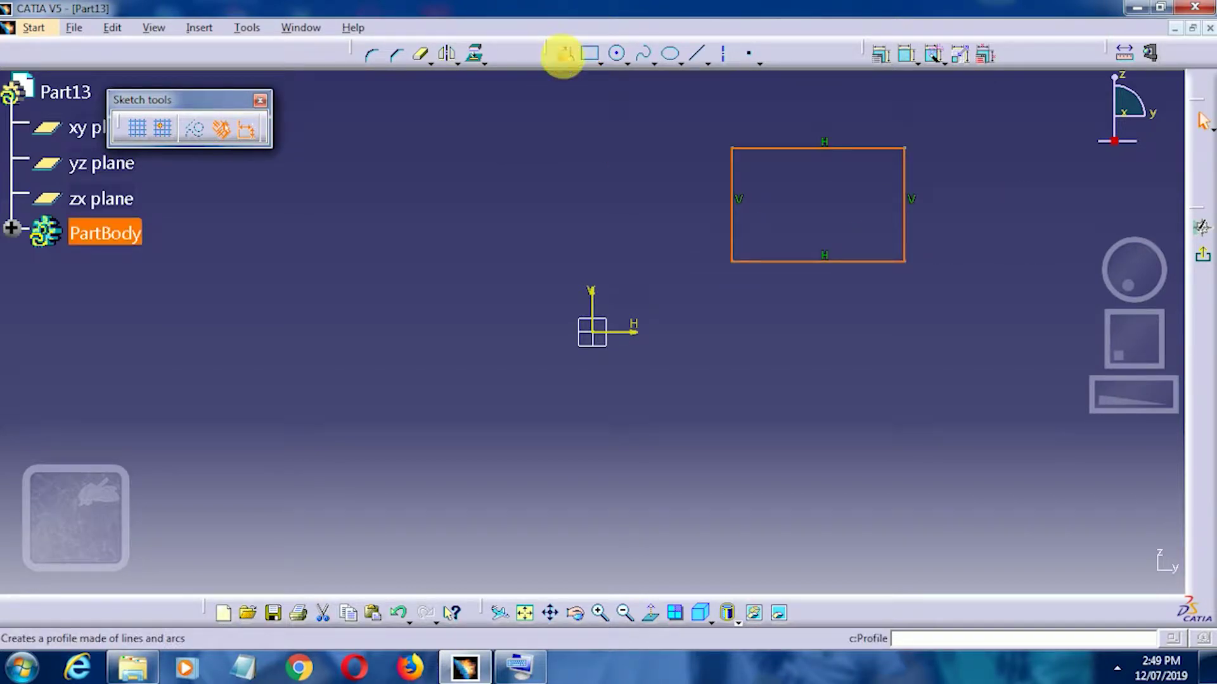
# Draw a closed triangle with a horizontal base below the rectangle, its apex at about H 122 mm, V -33 mm, using the Profile tool
pyautogui.click(562, 54)
pyautogui.click(860, 403)
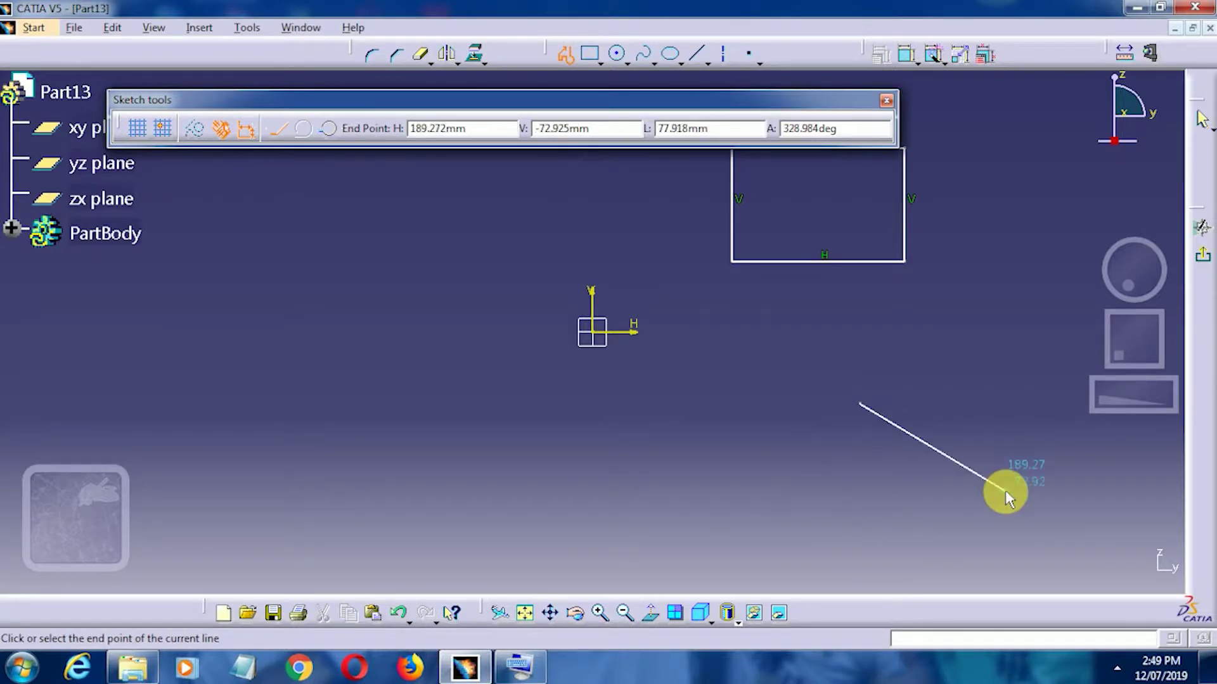
pyautogui.click(751, 509)
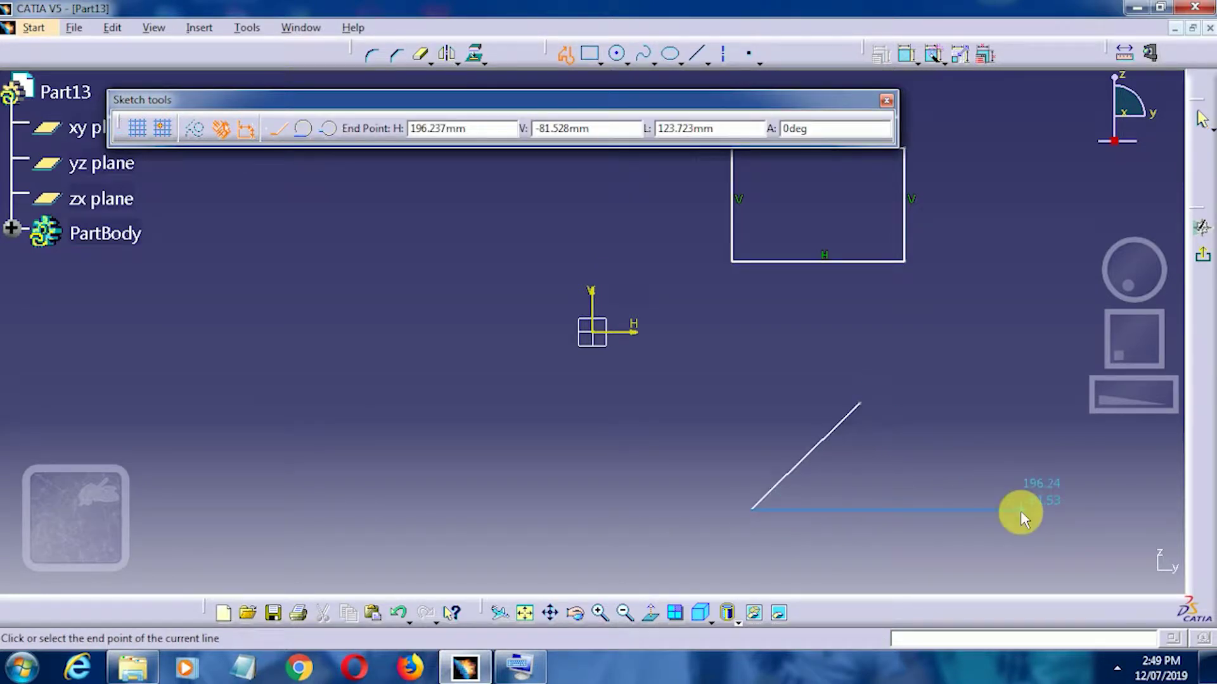
pyautogui.click(929, 508)
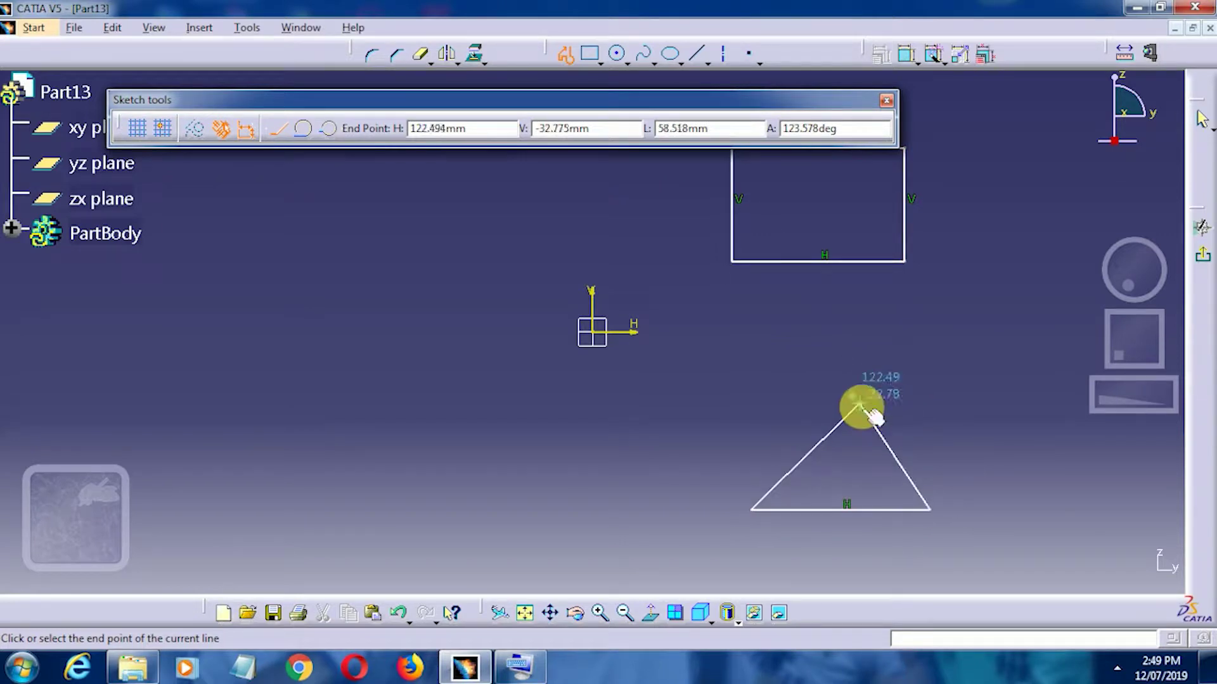
pyautogui.click(870, 410)
pyautogui.click(950, 361)
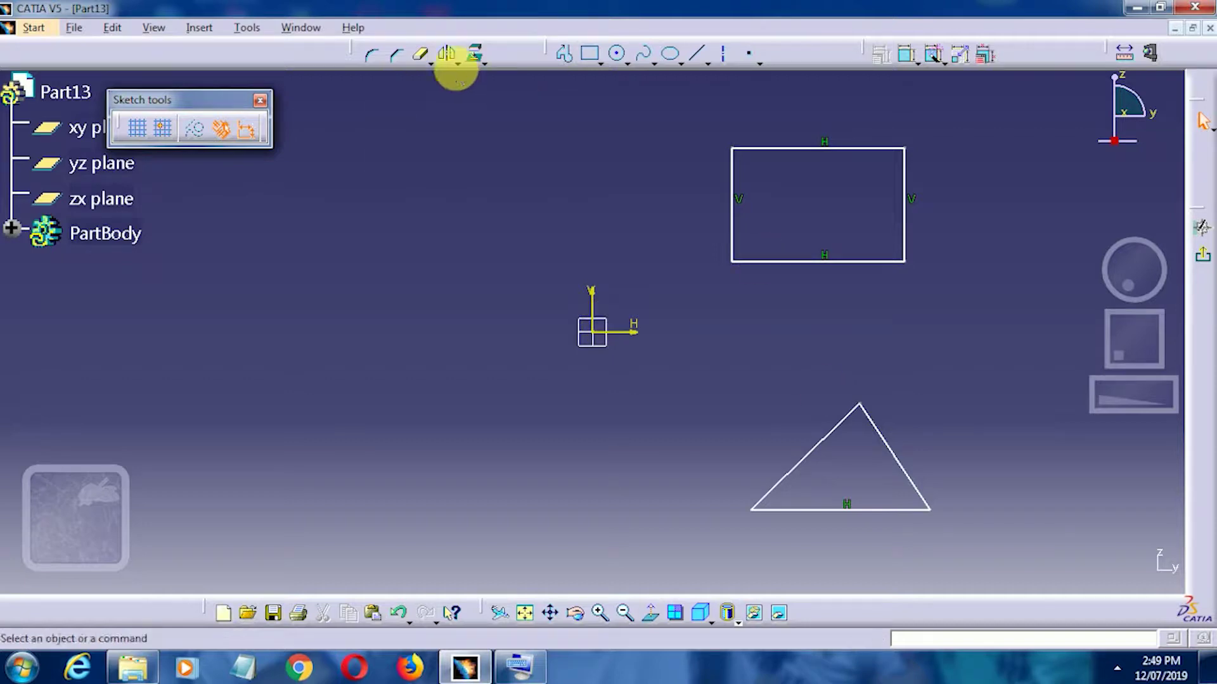
pyautogui.click(456, 64)
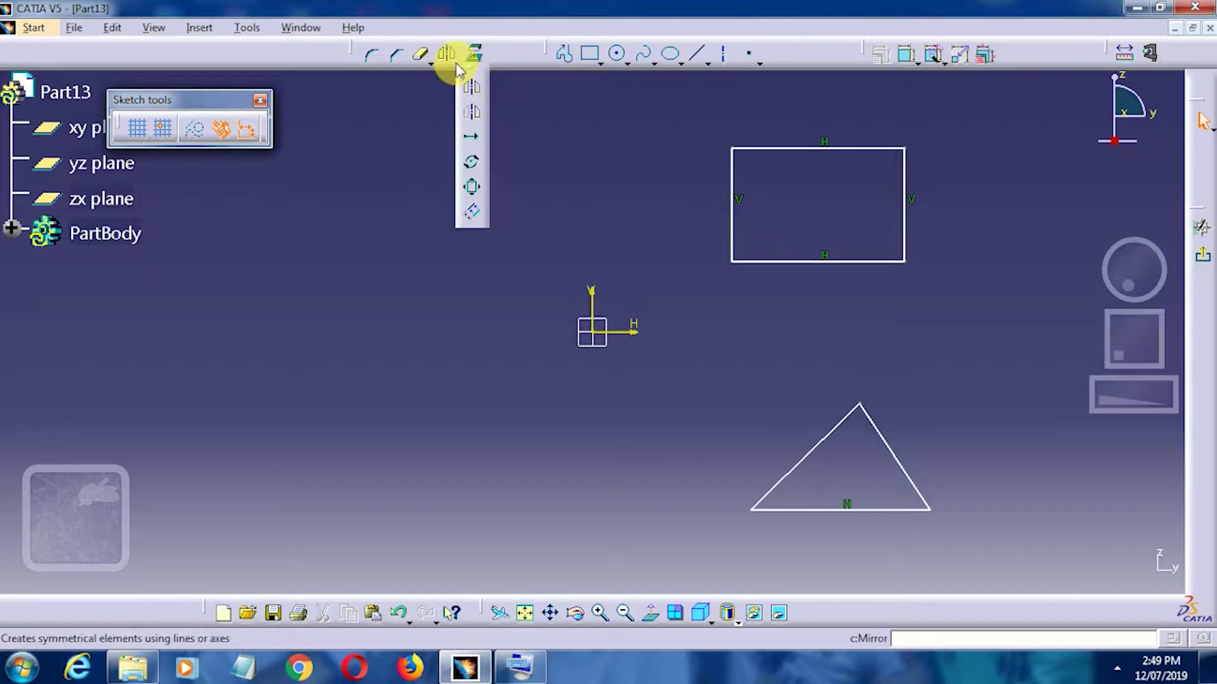
pyautogui.click(471, 162)
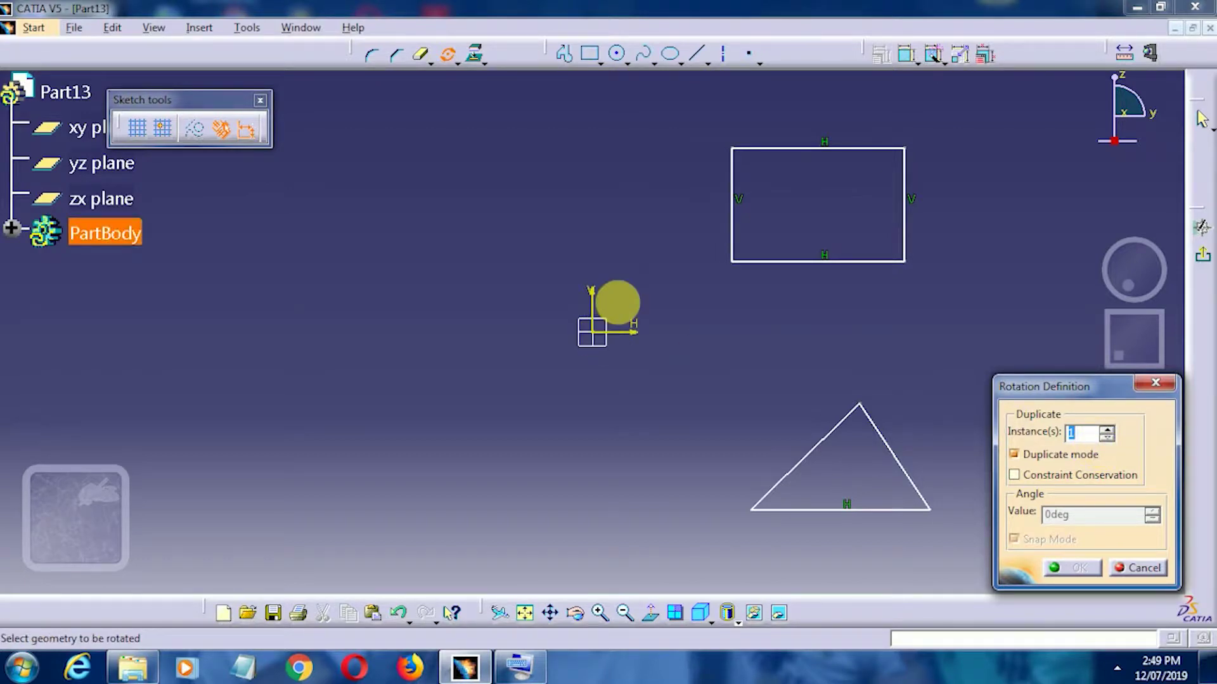
pyautogui.click(1155, 383)
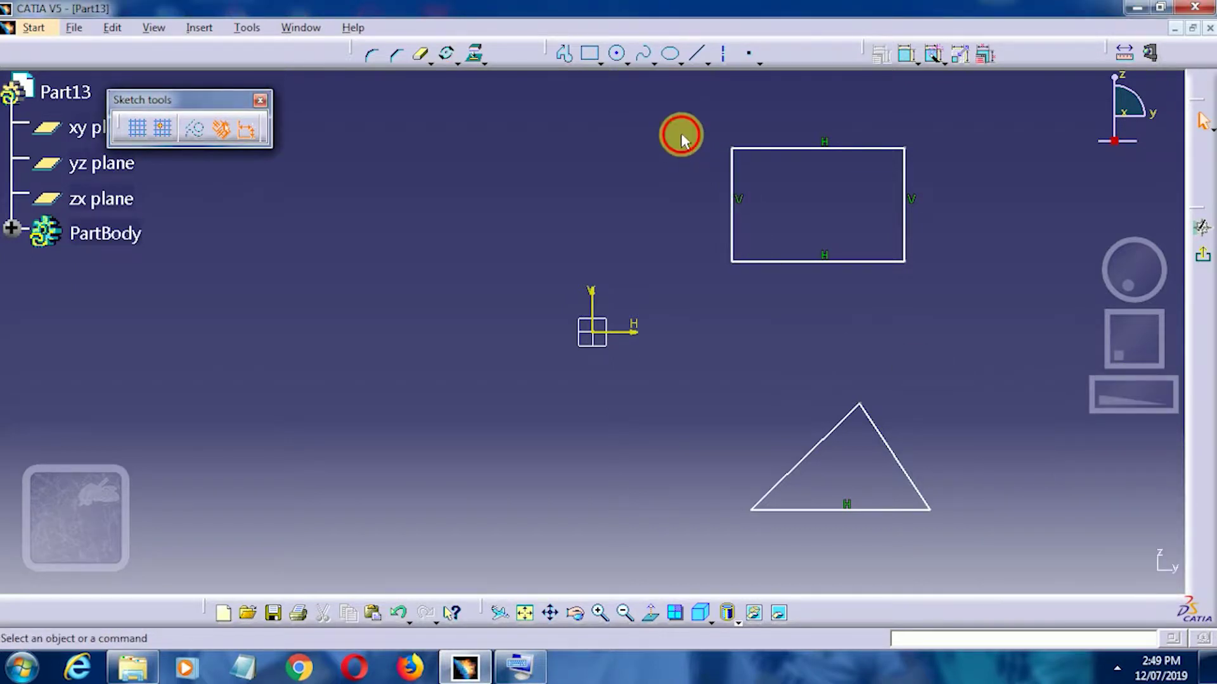
# Duplicate the rectangle with Rotate, one instance at 0 degrees about a point left of the origin, and move the copy left of the original
pyautogui.moveTo(678, 133); pyautogui.dragTo(1036, 335)
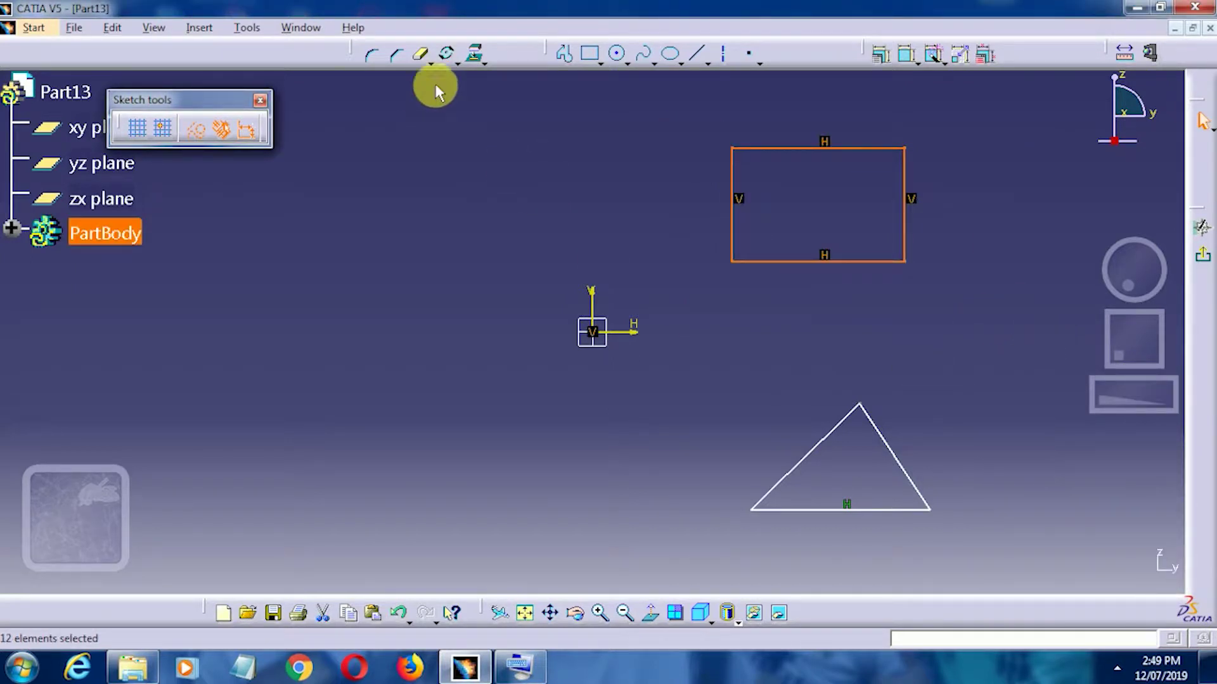
pyautogui.click(447, 53)
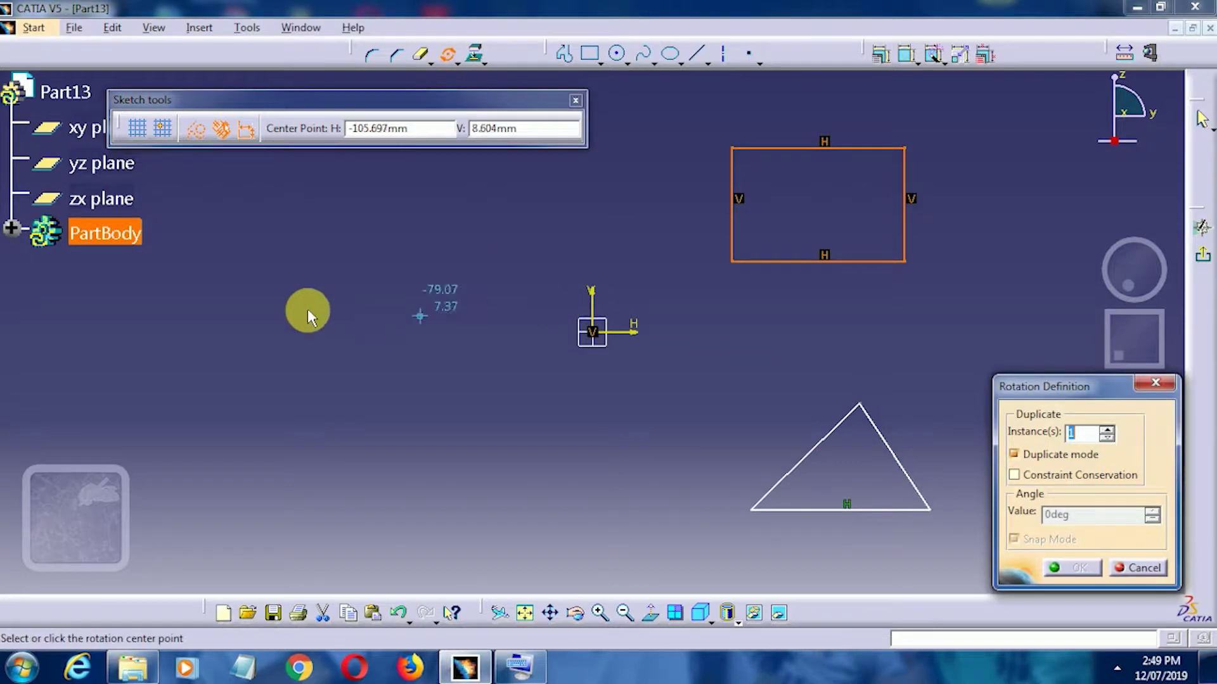
pyautogui.click(264, 277)
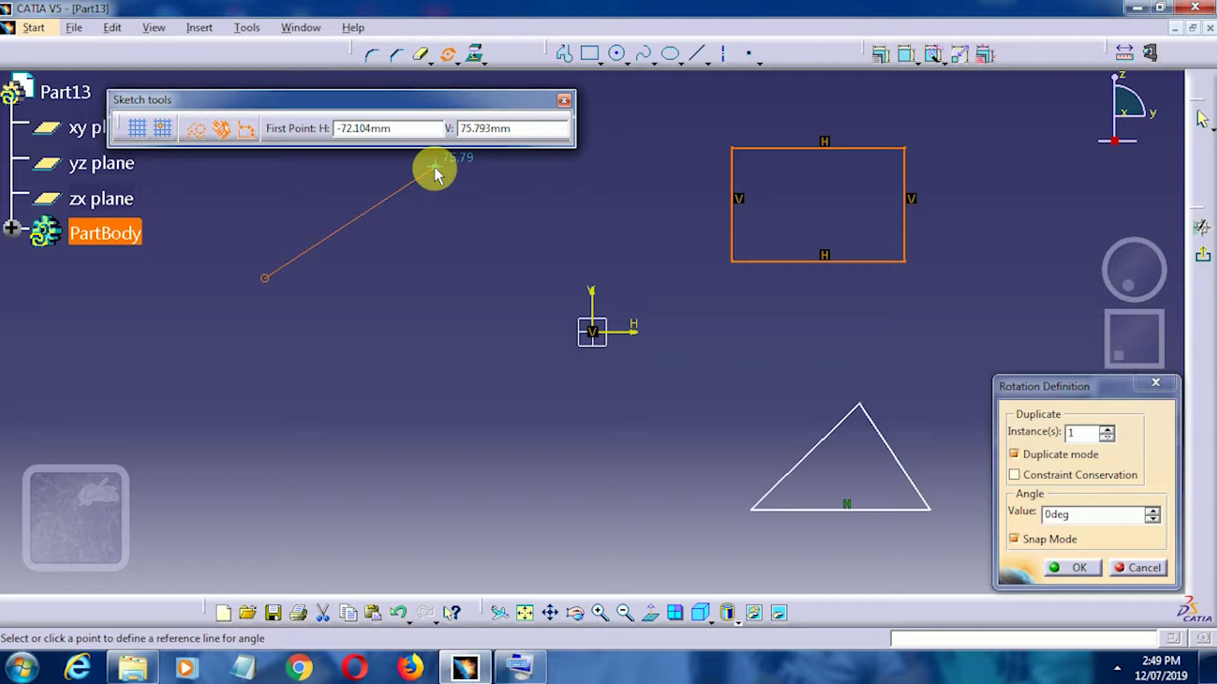
pyautogui.click(469, 284)
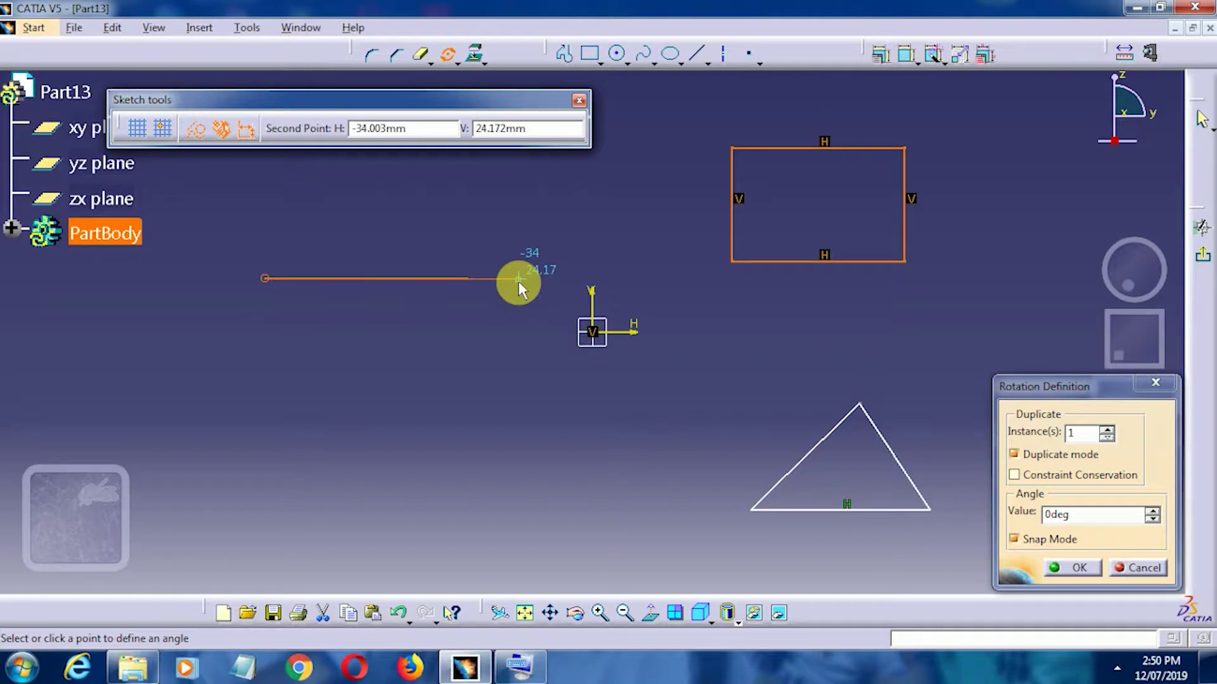
pyautogui.click(518, 281)
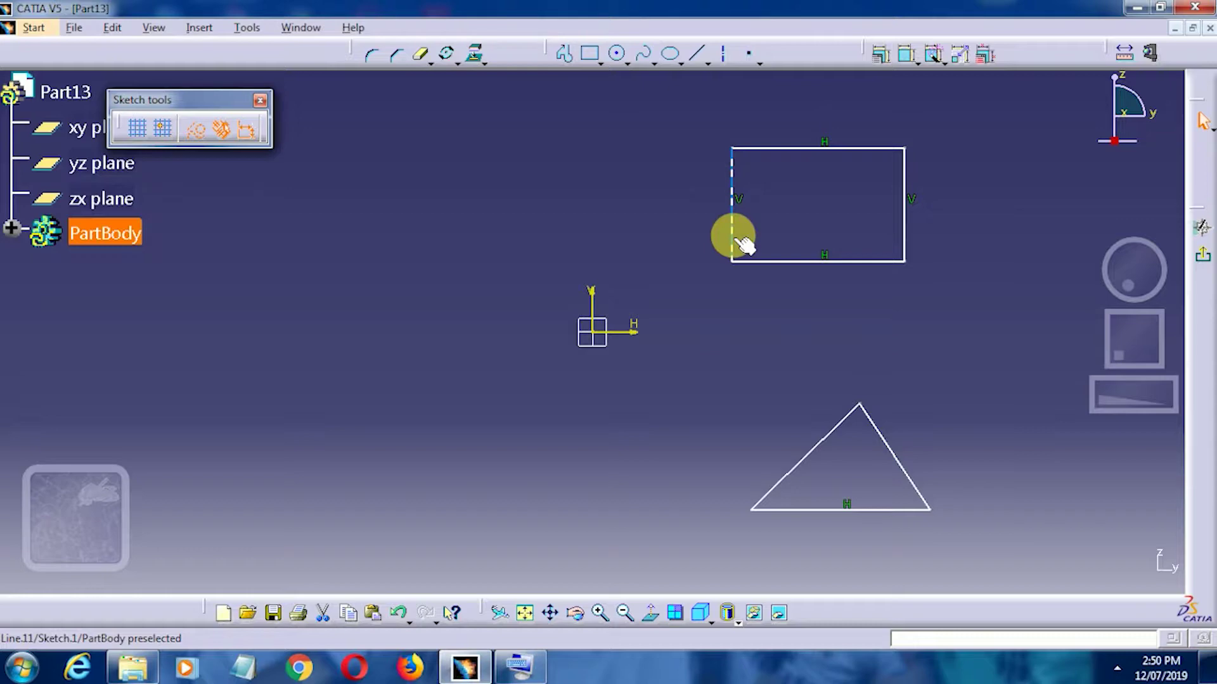
pyautogui.moveTo(742, 244); pyautogui.dragTo(396, 247)
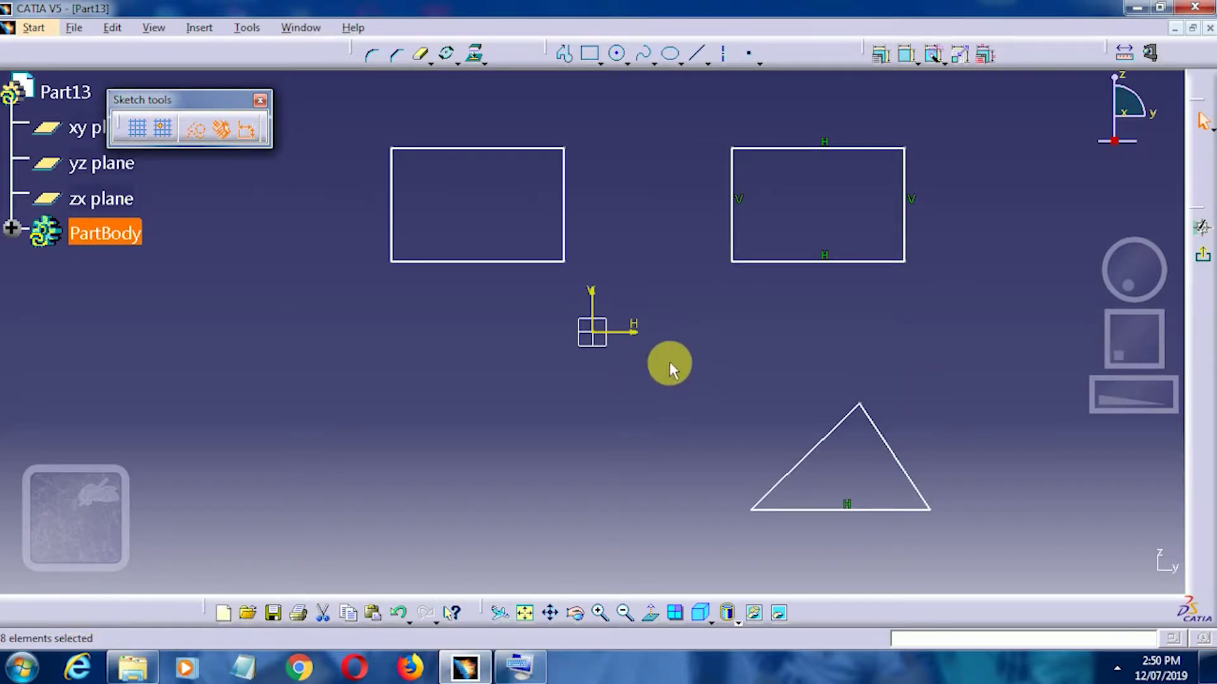
# Duplicate the triangle with Rotate, one instance at 0 degrees about a centre at about H -133 mm, V -77 mm
pyautogui.moveTo(669, 362); pyautogui.dragTo(972, 540)
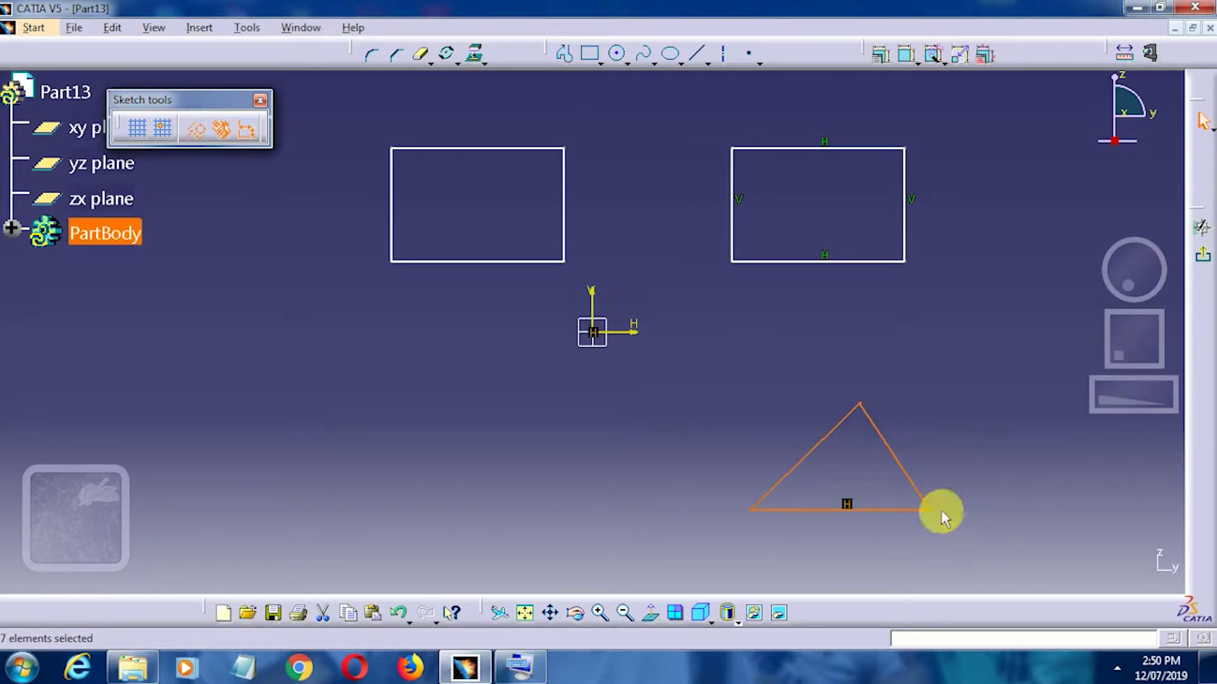
pyautogui.click(447, 53)
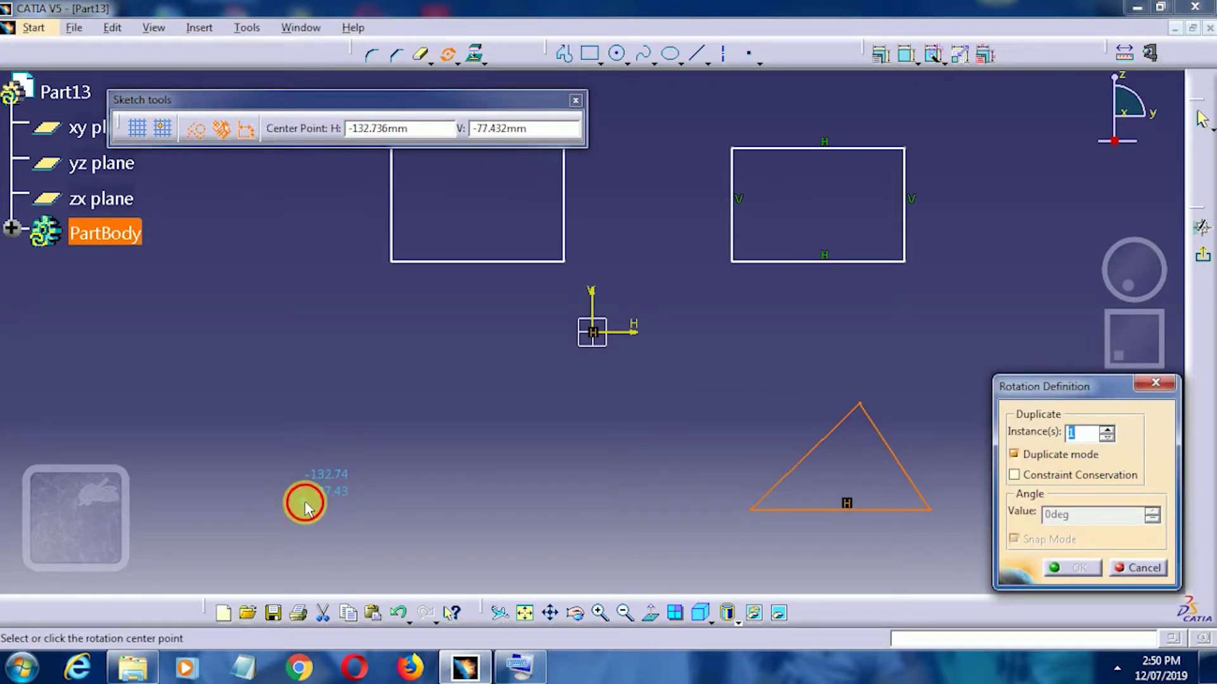
pyautogui.click(304, 505)
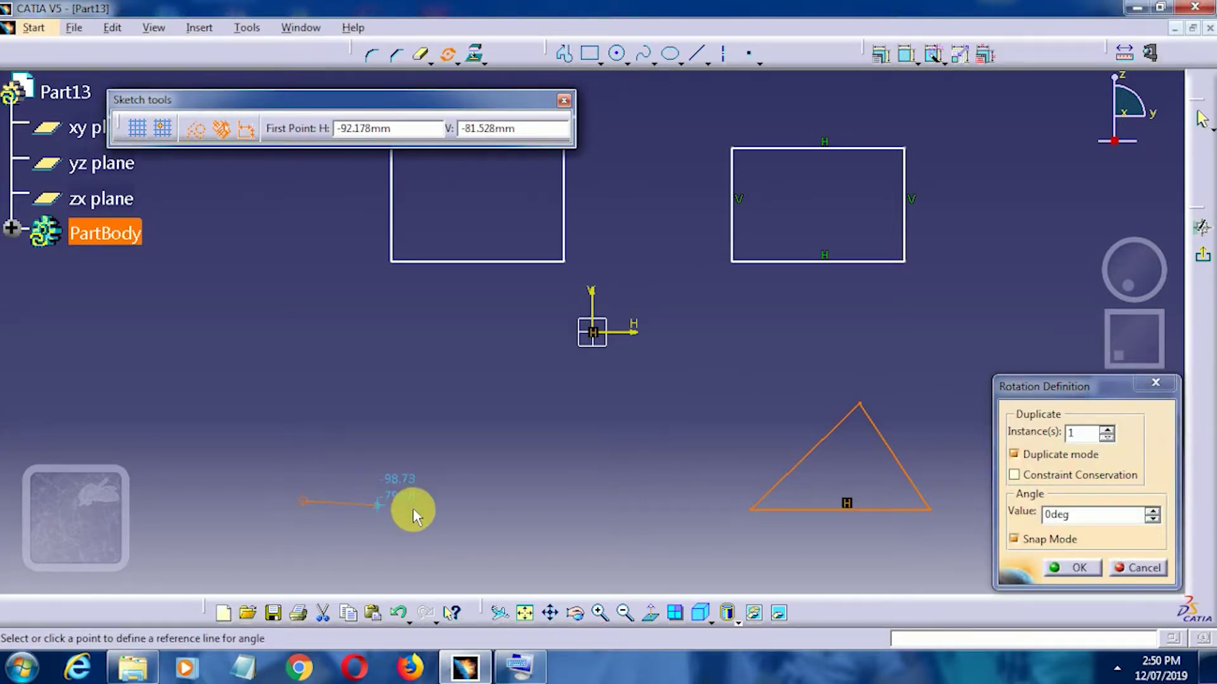
pyautogui.click(482, 499)
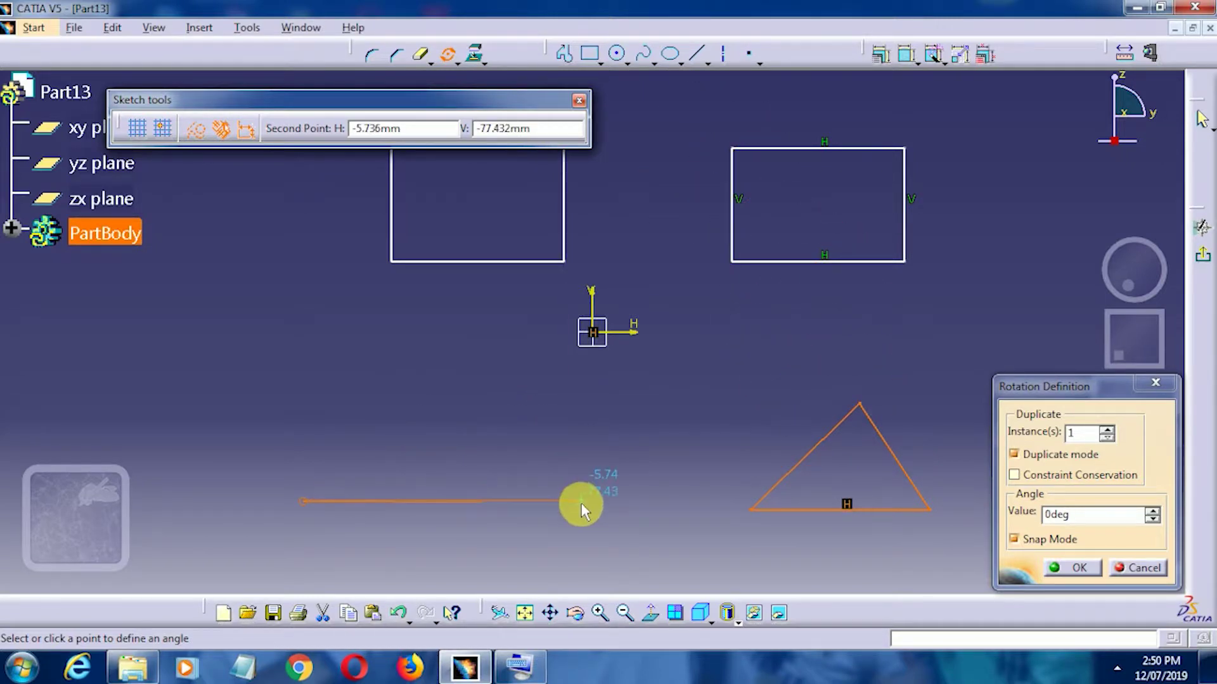
pyautogui.click(580, 505)
pyautogui.click(644, 390)
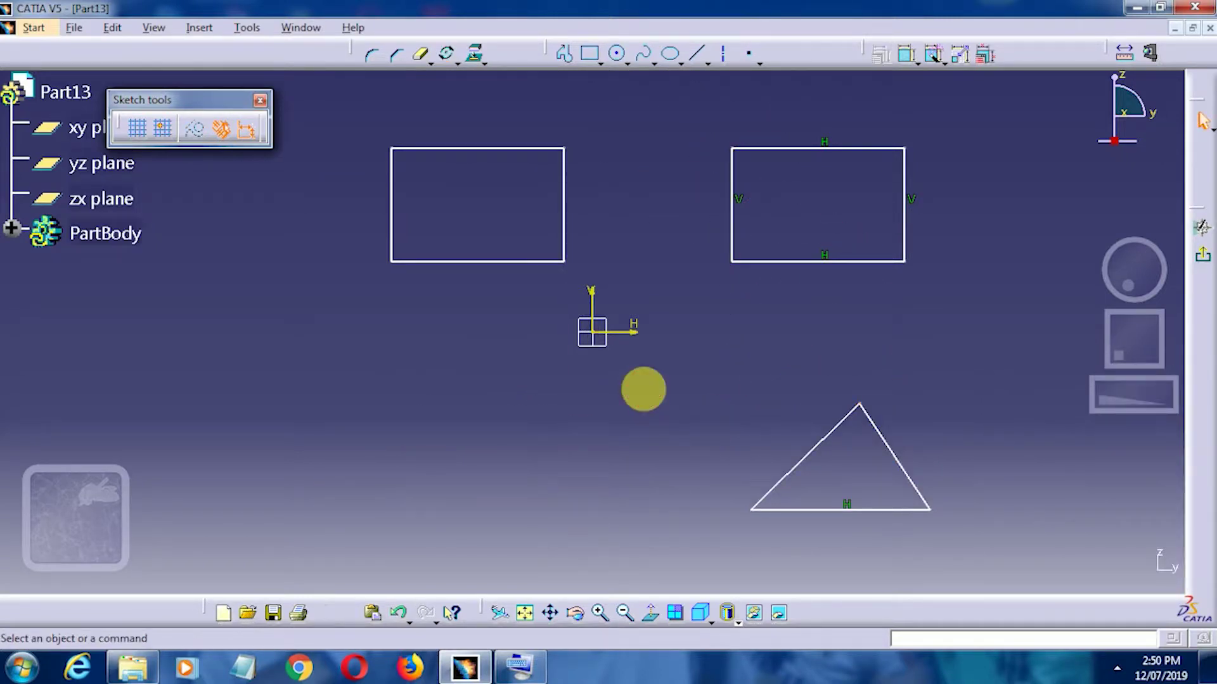
# Pull the overlapping triangle copy away from the original by its edge and corner points, reshaping it to the left
pyautogui.moveTo(849, 431); pyautogui.dragTo(711, 439)
pyautogui.moveTo(927, 505); pyautogui.dragTo(774, 487)
pyautogui.moveTo(619, 519); pyautogui.dragTo(542, 501)
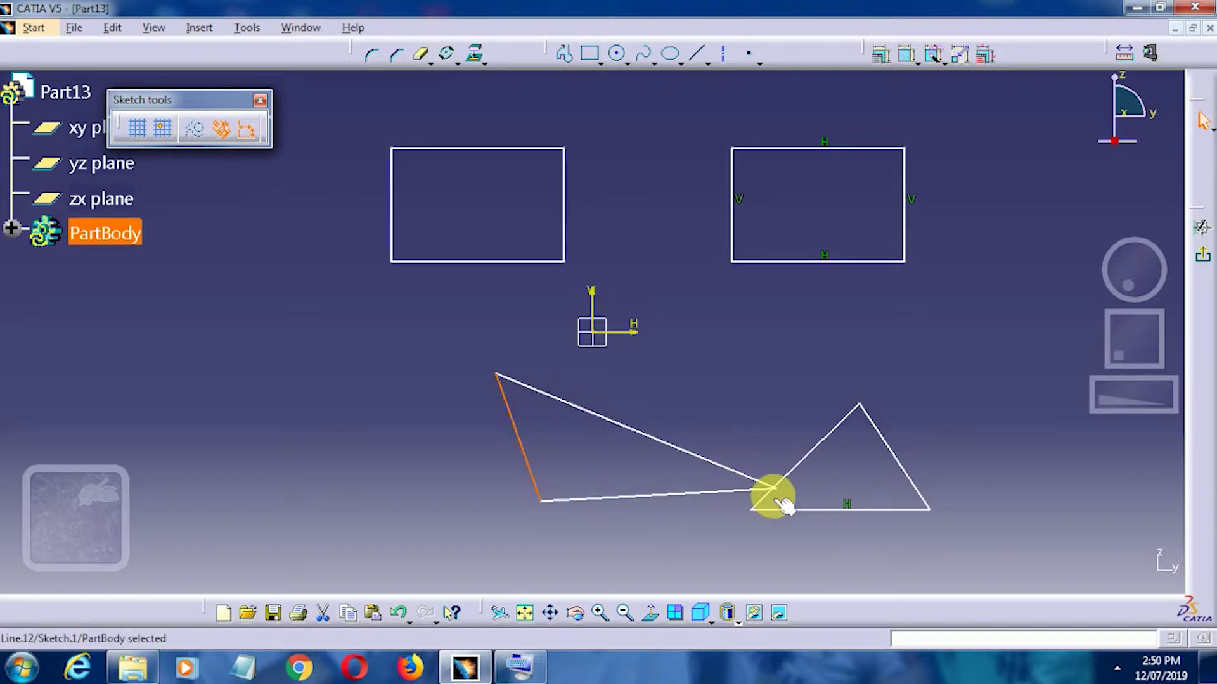
pyautogui.moveTo(776, 488); pyautogui.dragTo(633, 474)
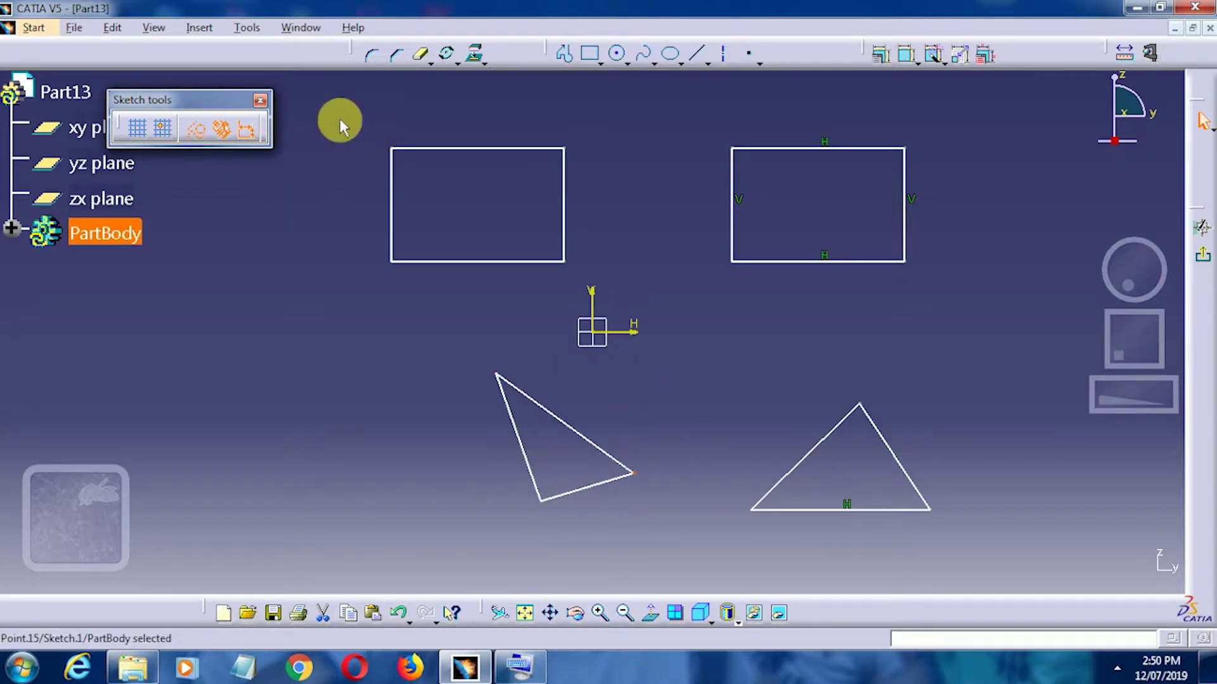
# Delete both rectangles and both triangles from the sketch
pyautogui.moveTo(340, 119)
pyautogui.mouseDown()
pyautogui.moveTo(875, 448)
pyautogui.moveTo(992, 555)
pyautogui.mouseUp()
pyautogui.press('Delete')
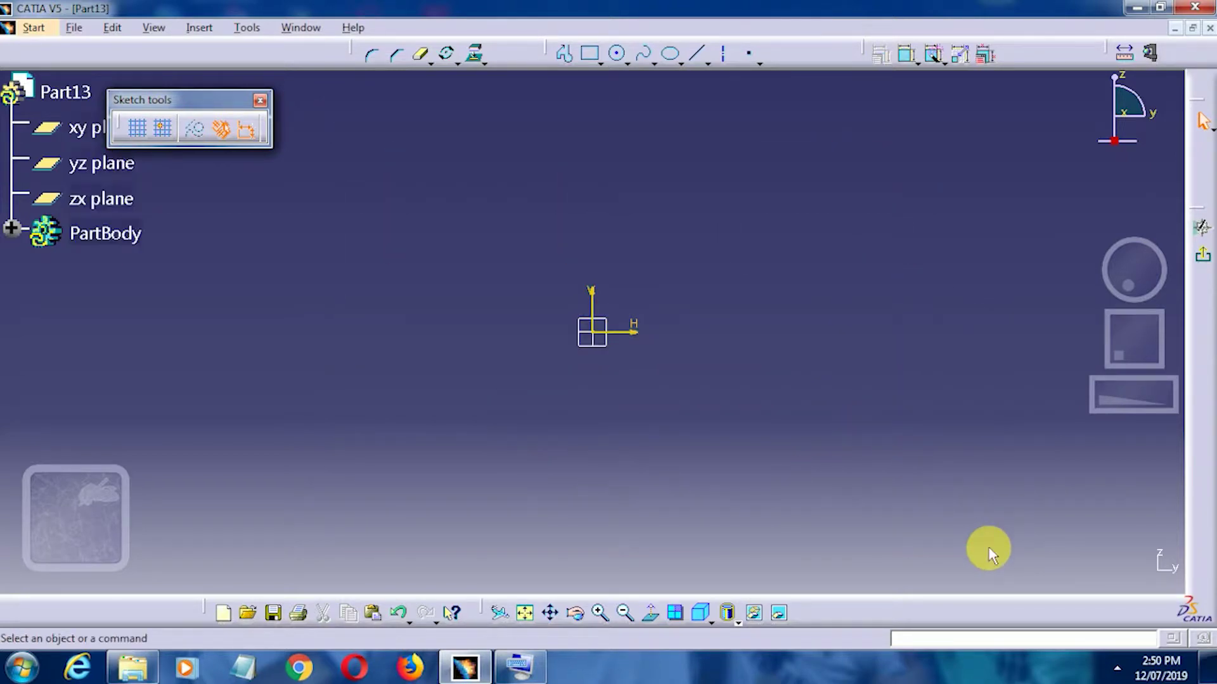
# Draw a circle up and right of the sketch origin
pyautogui.click(617, 53)
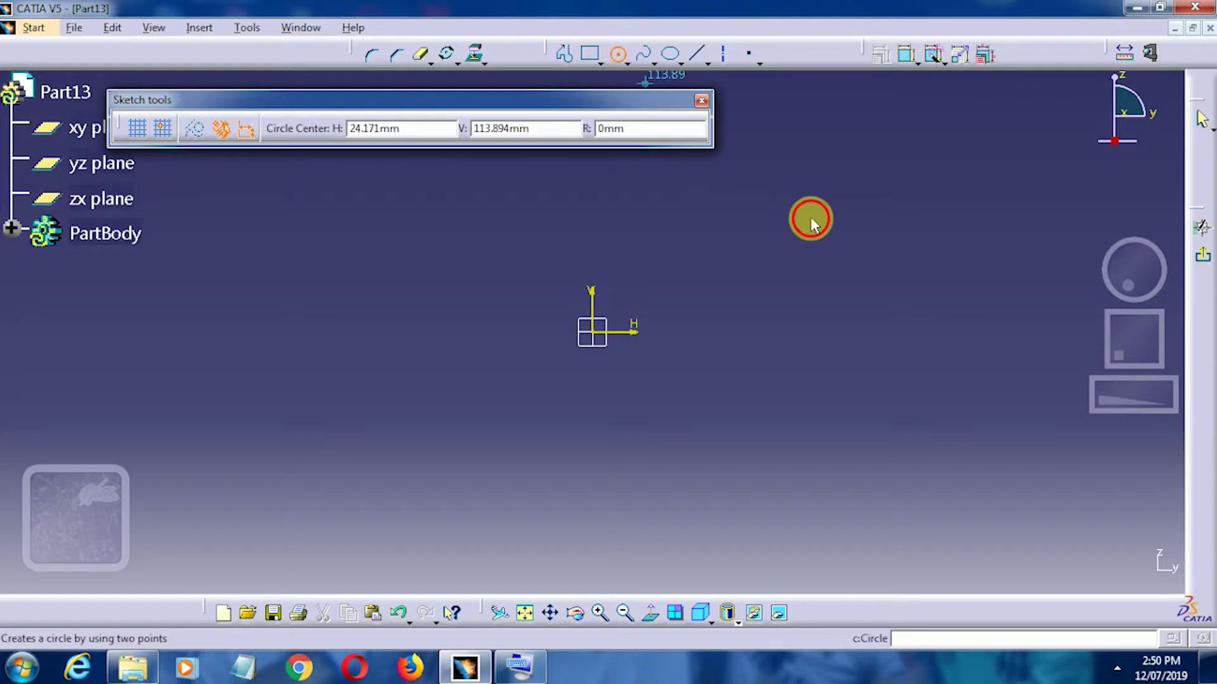
pyautogui.click(811, 216)
pyautogui.click(868, 149)
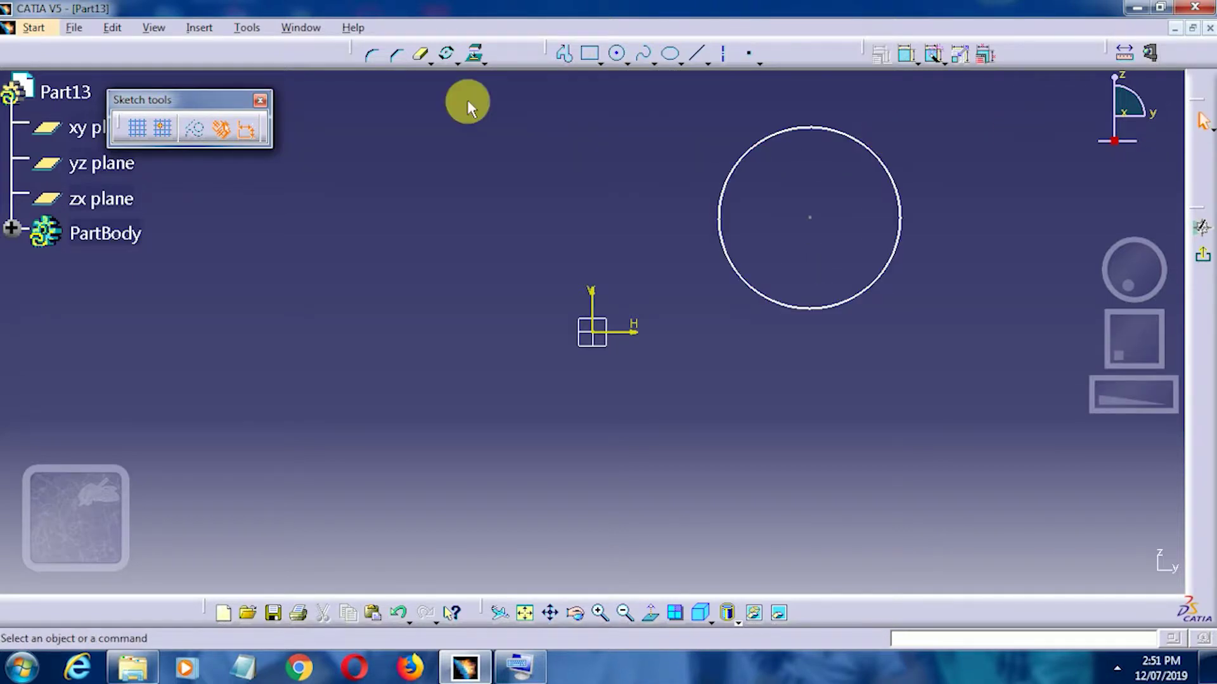
# Duplicate the circle with Rotate, one instance at 25 degrees, about a centre point left of the origin using a near-horizontal reference line
pyautogui.click(446, 53)
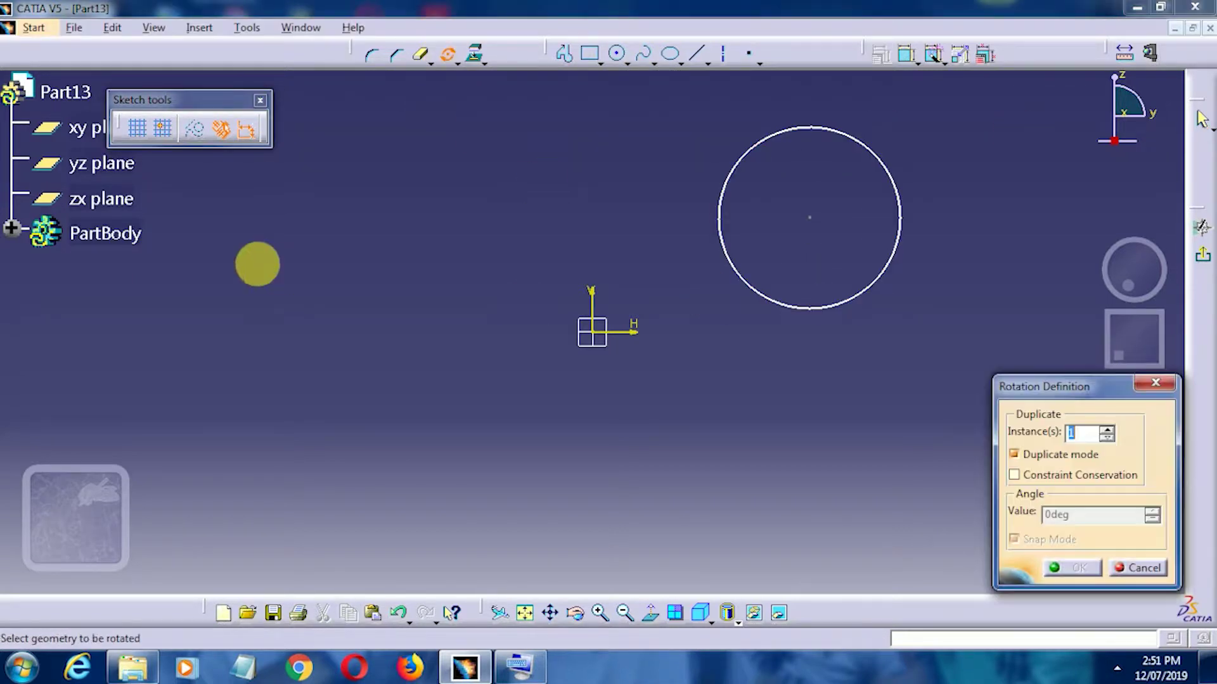
pyautogui.click(303, 263)
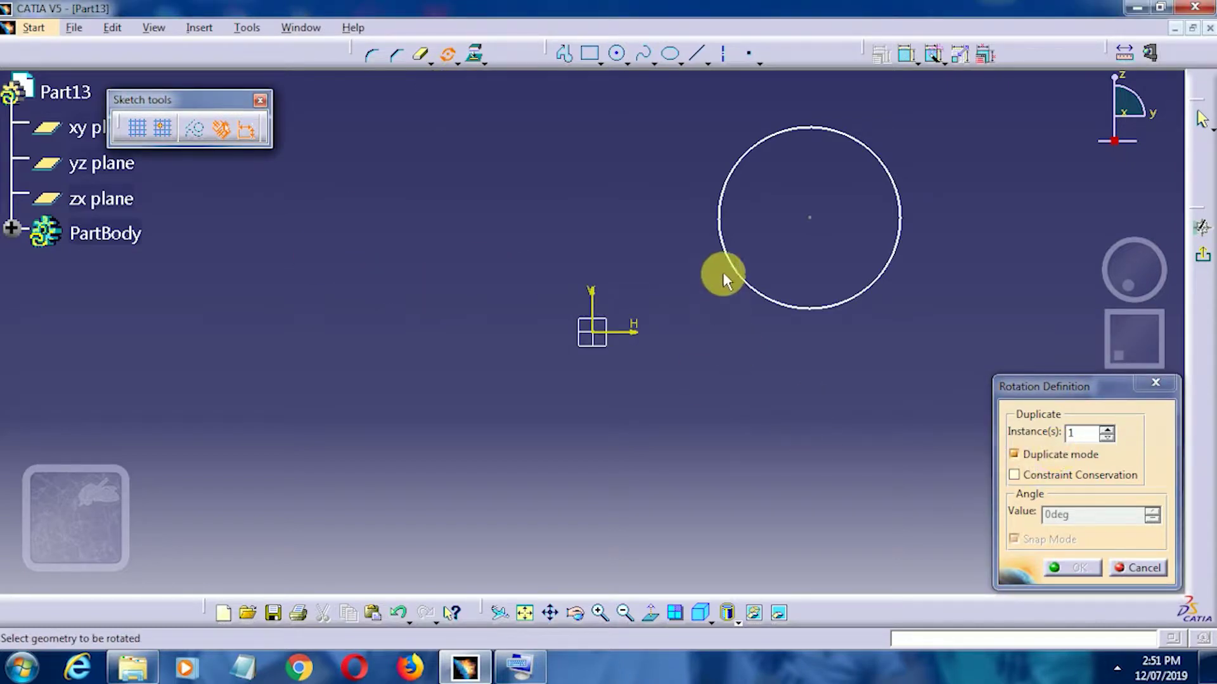
pyautogui.click(732, 253)
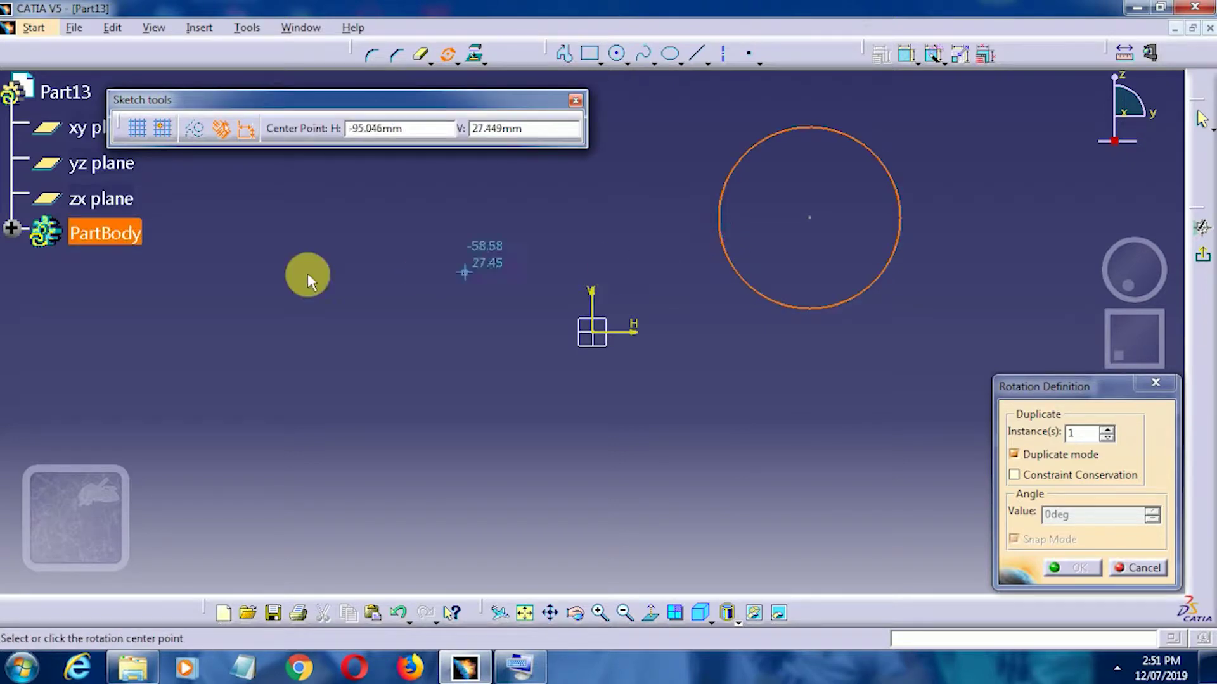
pyautogui.click(245, 272)
pyautogui.click(486, 267)
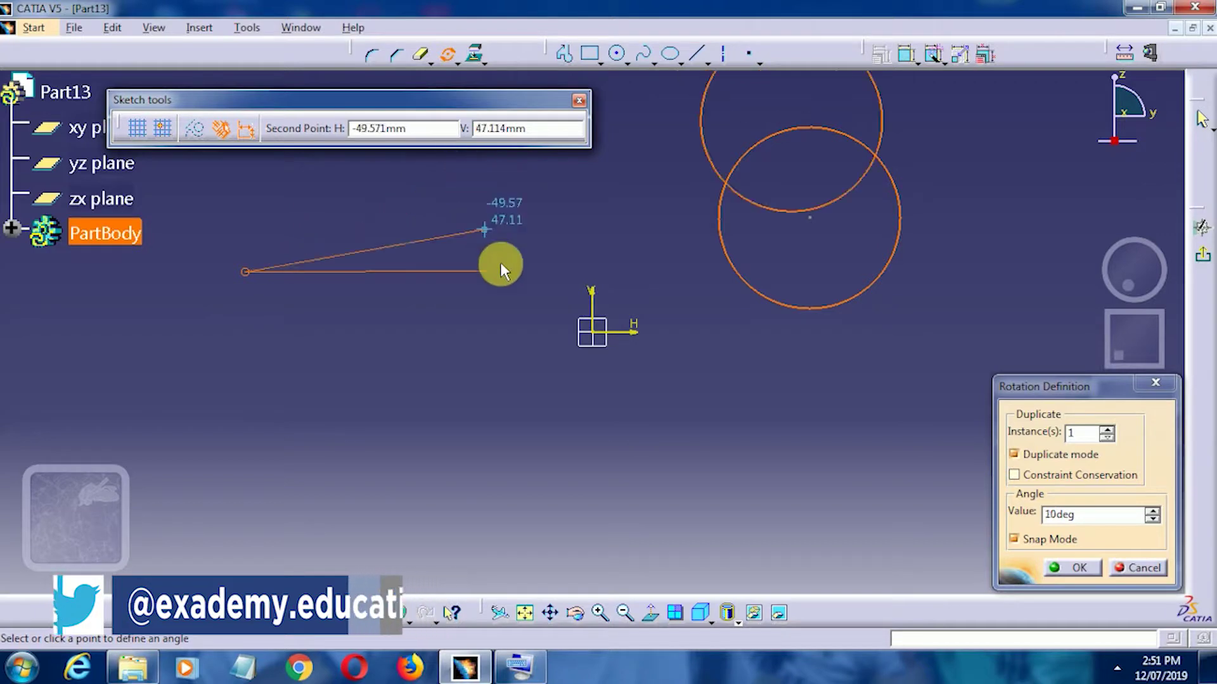
pyautogui.click(448, 184)
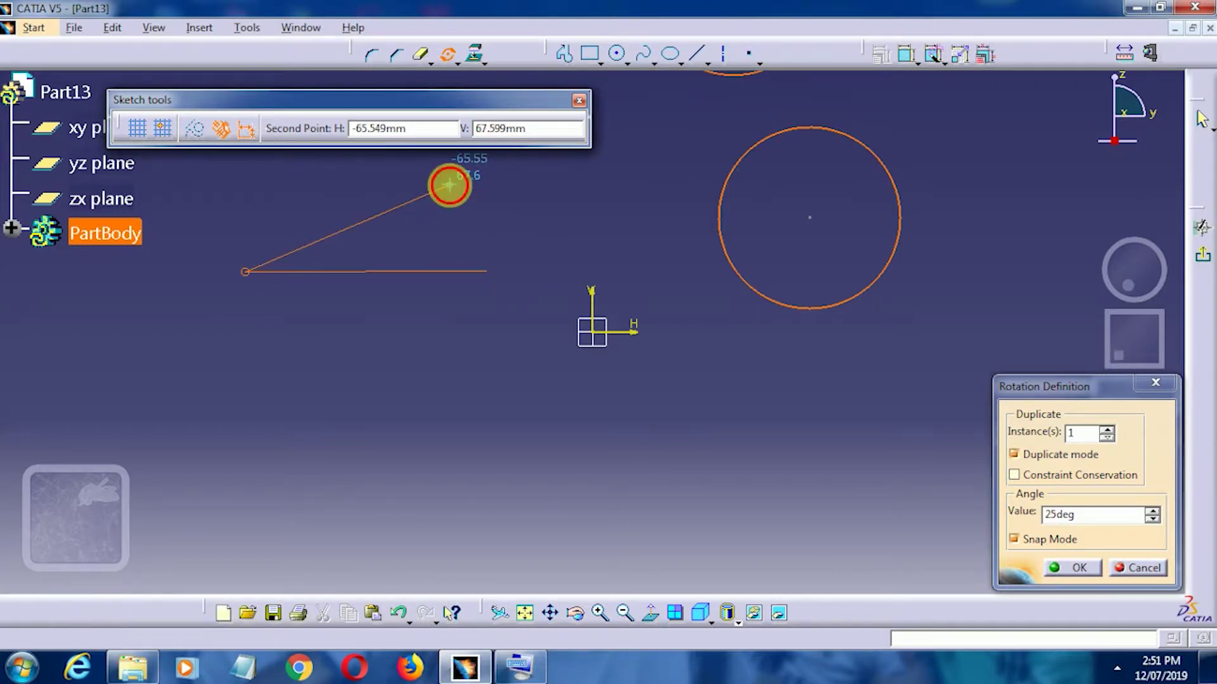
# Delete both circles and draw a rectangle up and right of the sketch origin
pyautogui.moveTo(566, 325); pyautogui.dragTo(565, 348, button='middle')
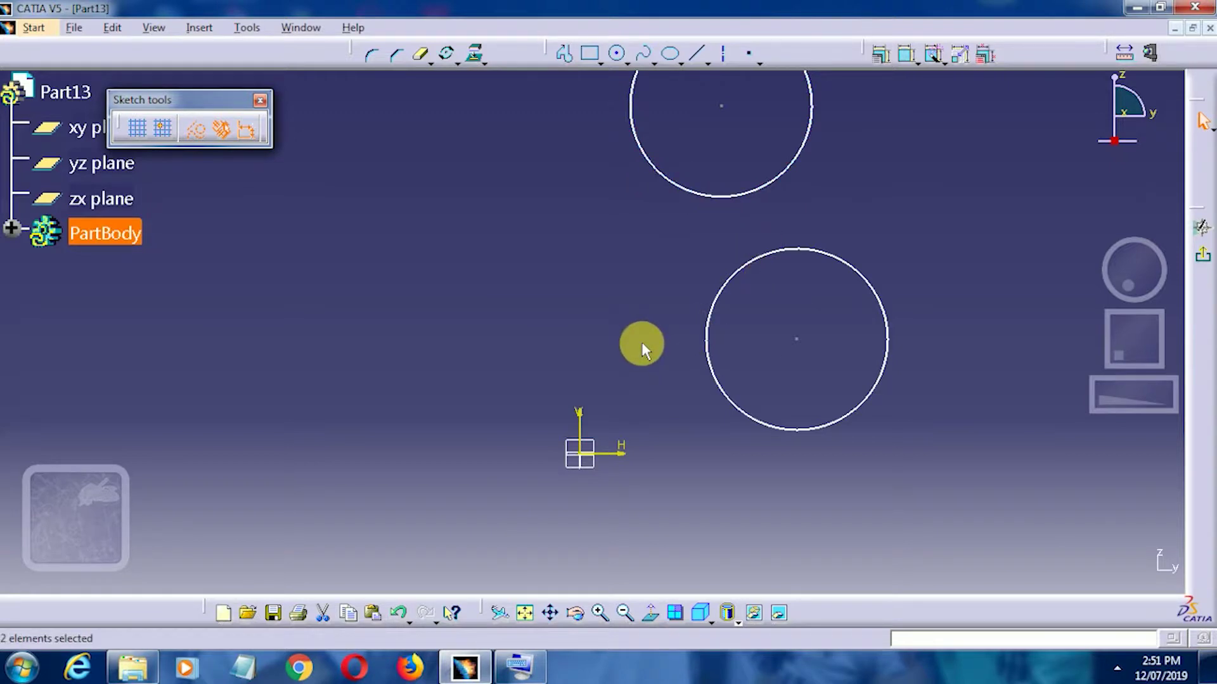
pyautogui.press('Delete')
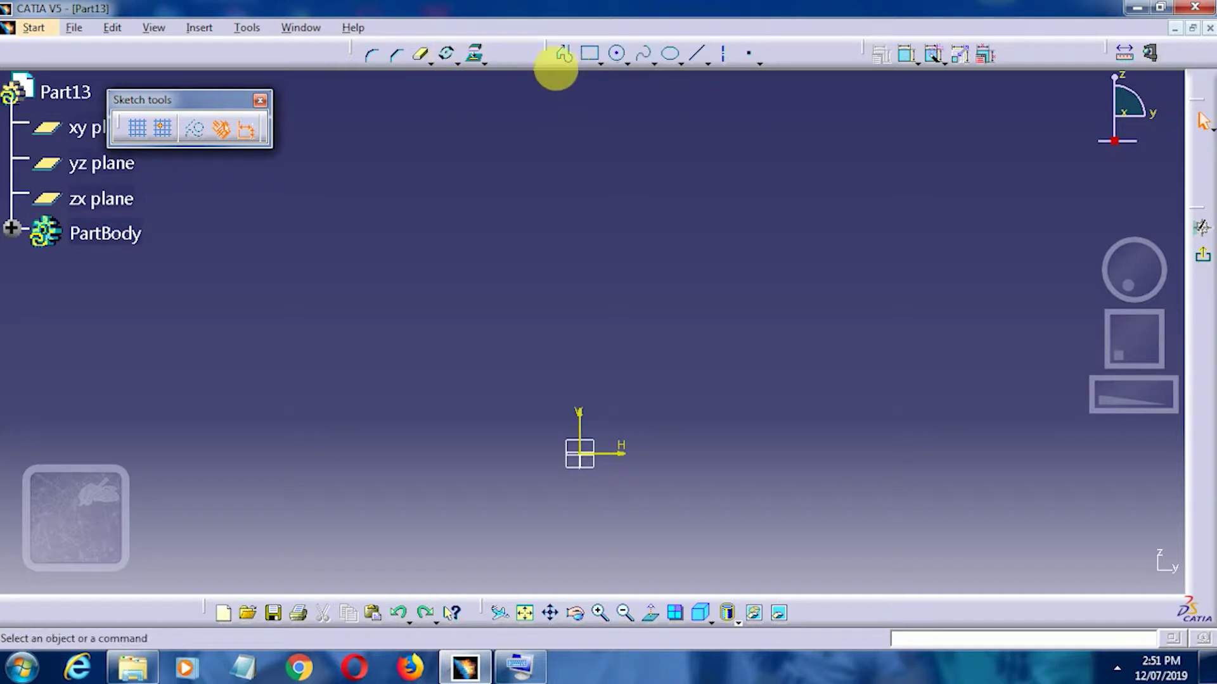
pyautogui.click(702, 279)
pyautogui.click(942, 169)
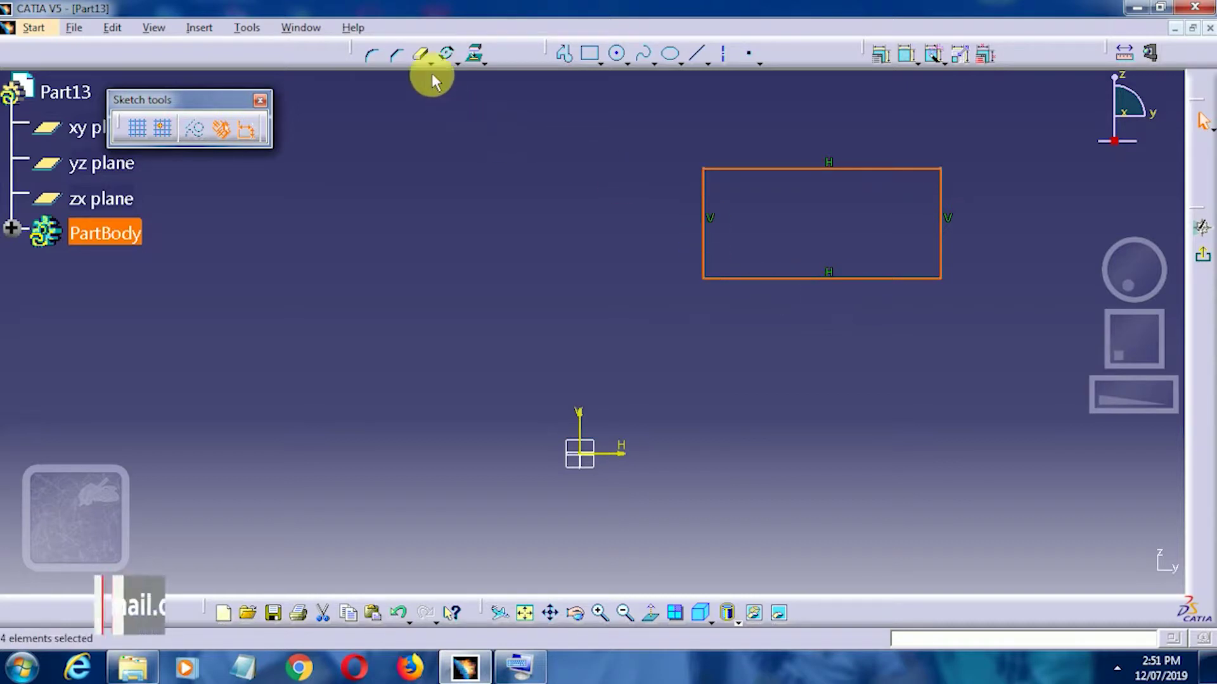
# Duplicate the rectangle once with Rotate about a centre point up and left of the origin, using a vertical reference line and a horizontal angle direction
pyautogui.click(448, 54)
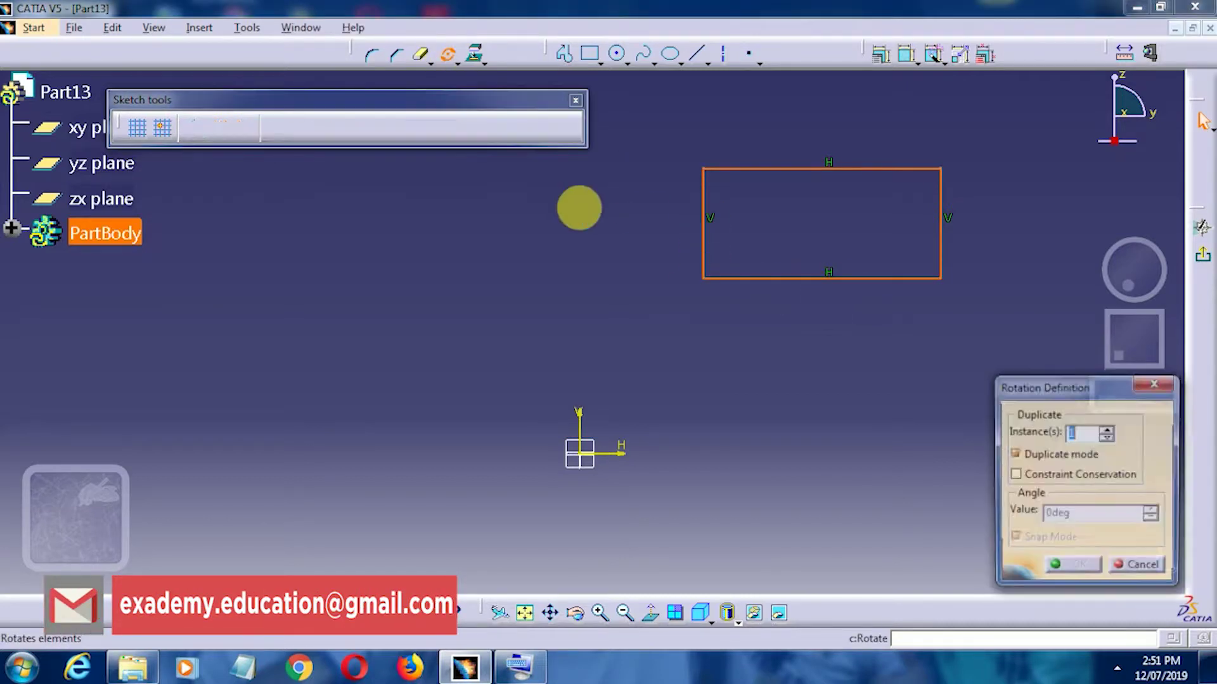
pyautogui.click(303, 355)
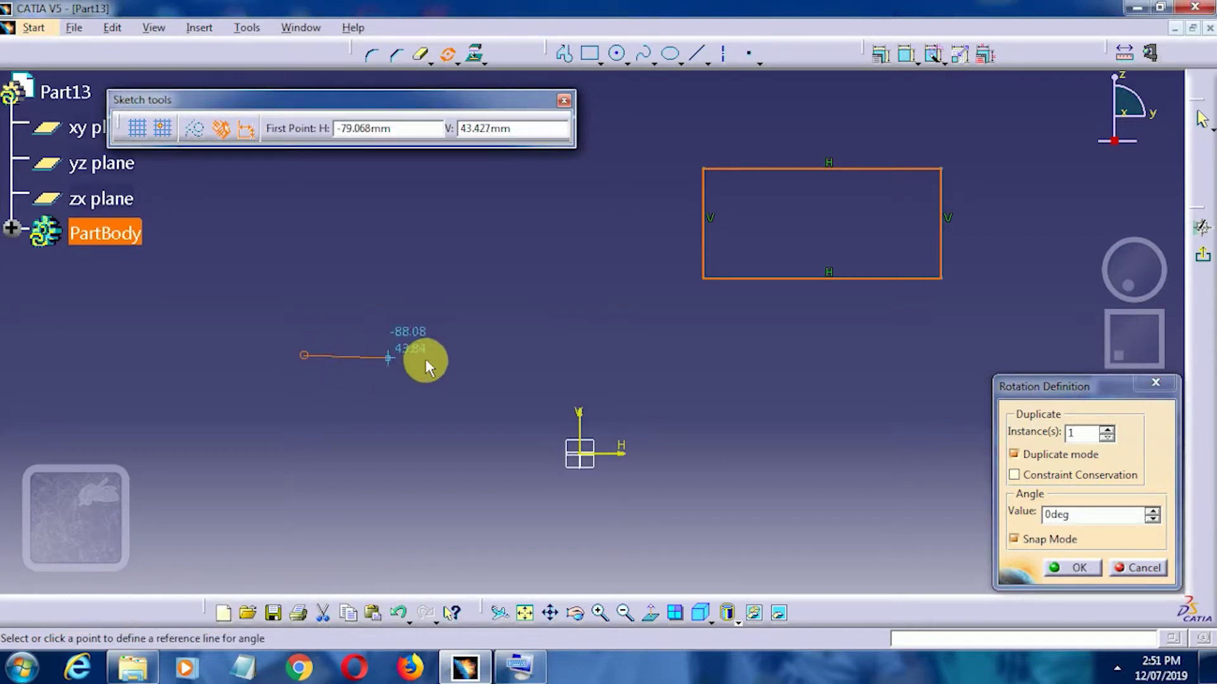
pyautogui.click(307, 193)
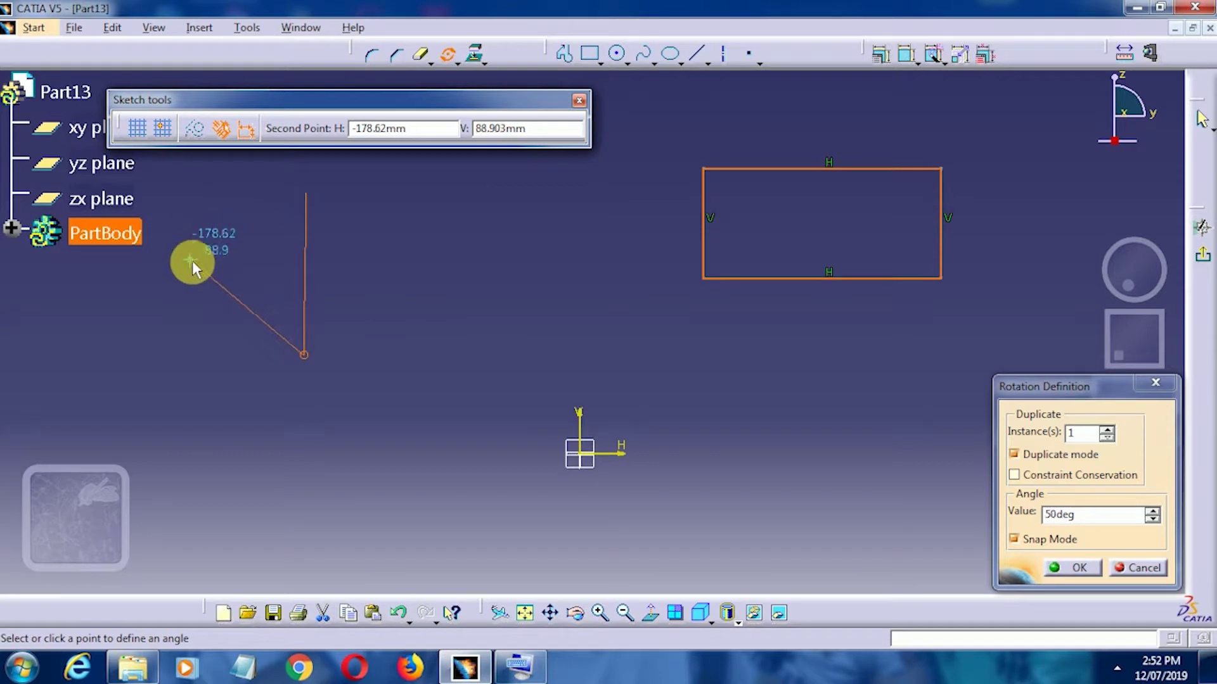
pyautogui.click(473, 353)
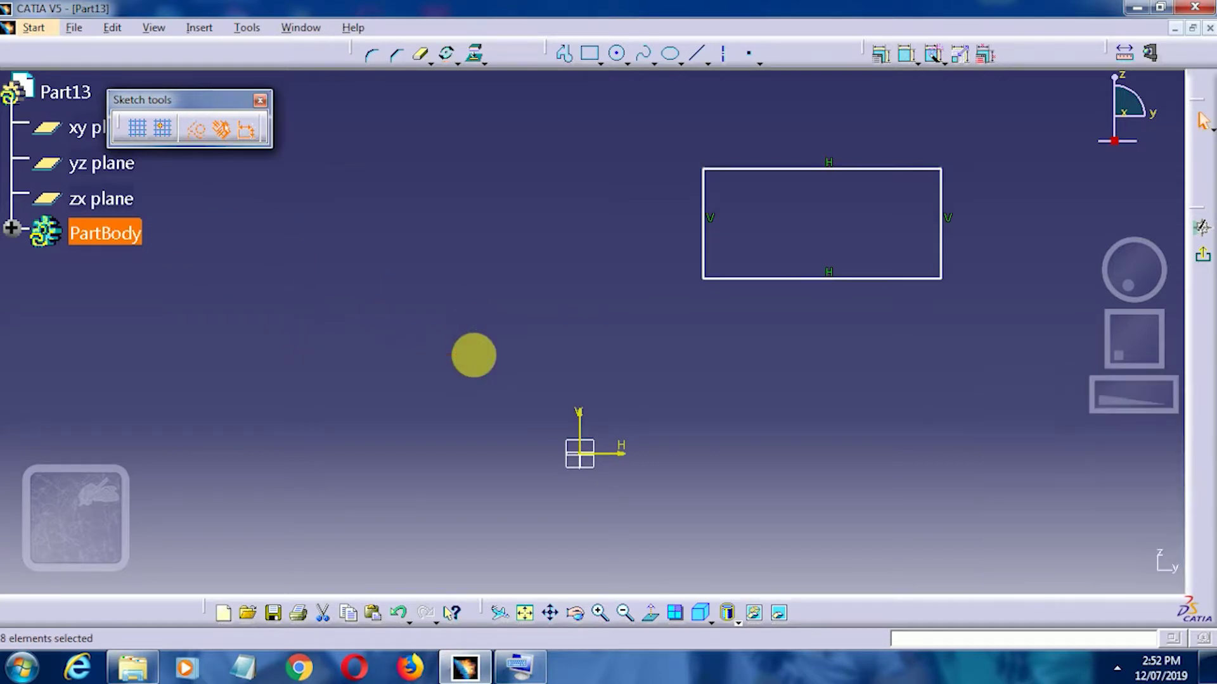
pyautogui.moveTo(448, 218); pyautogui.dragTo(468, 478, button='middle')
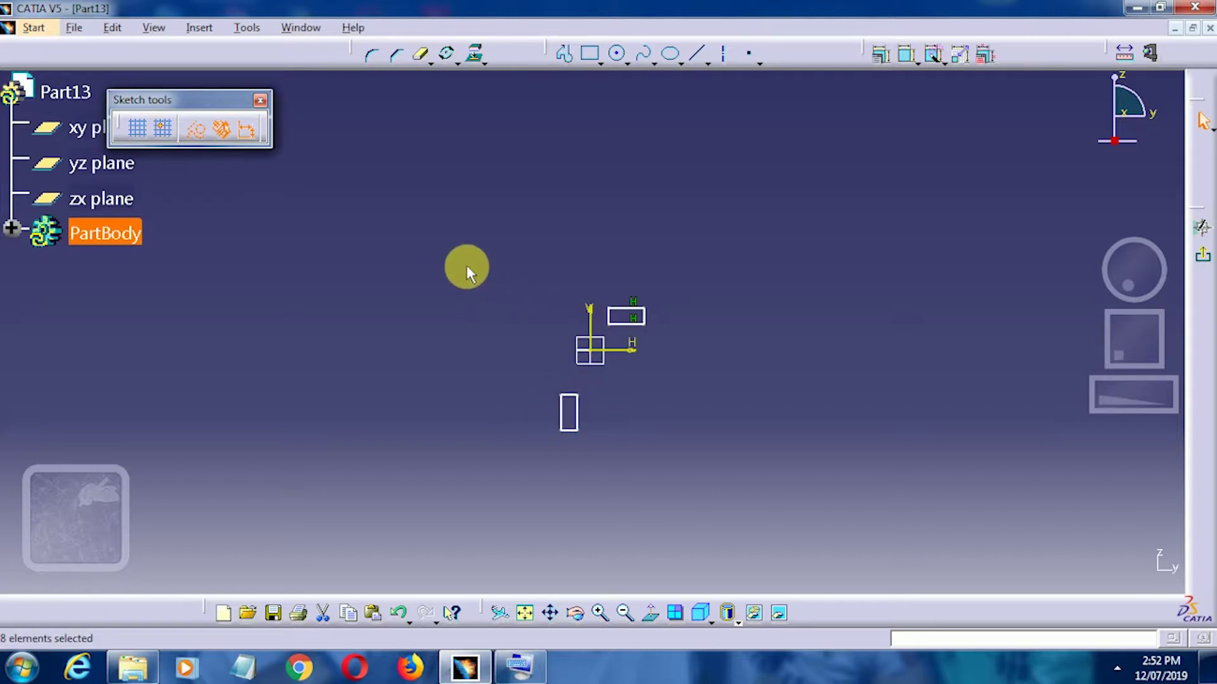
pyautogui.moveTo(589, 355); pyautogui.dragTo(559, 278, button='middle')
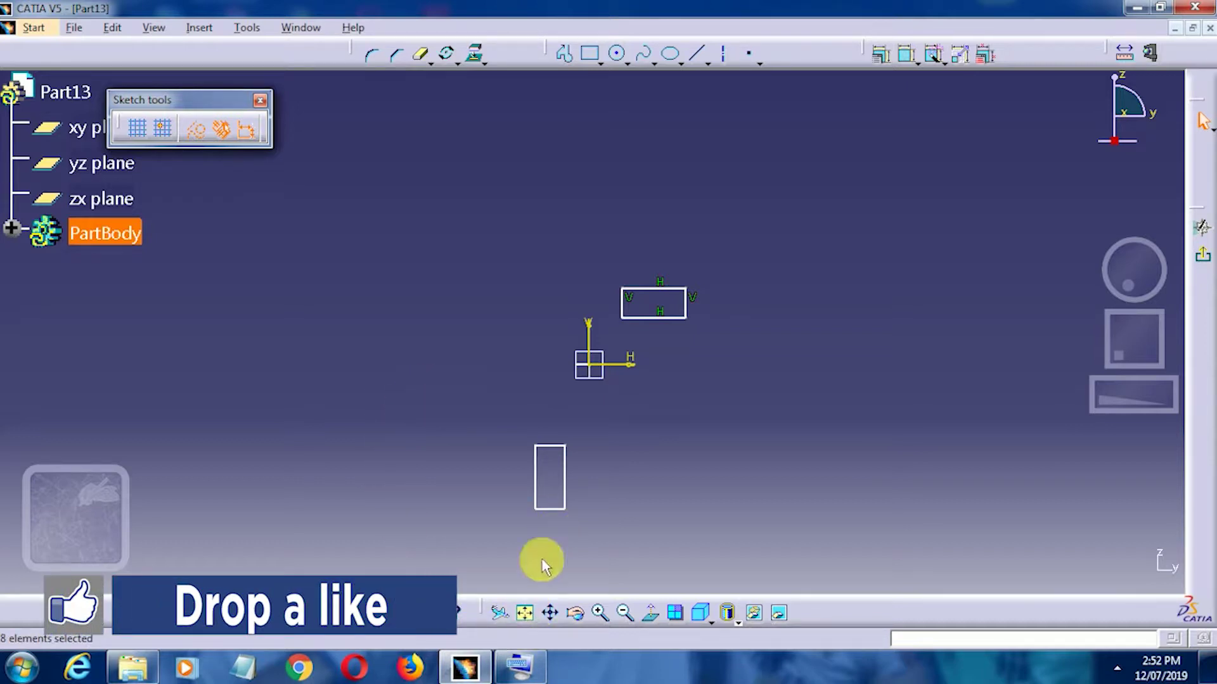
# Delete the original rectangle and its rotated copy from the sketch
pyautogui.click(372, 226)
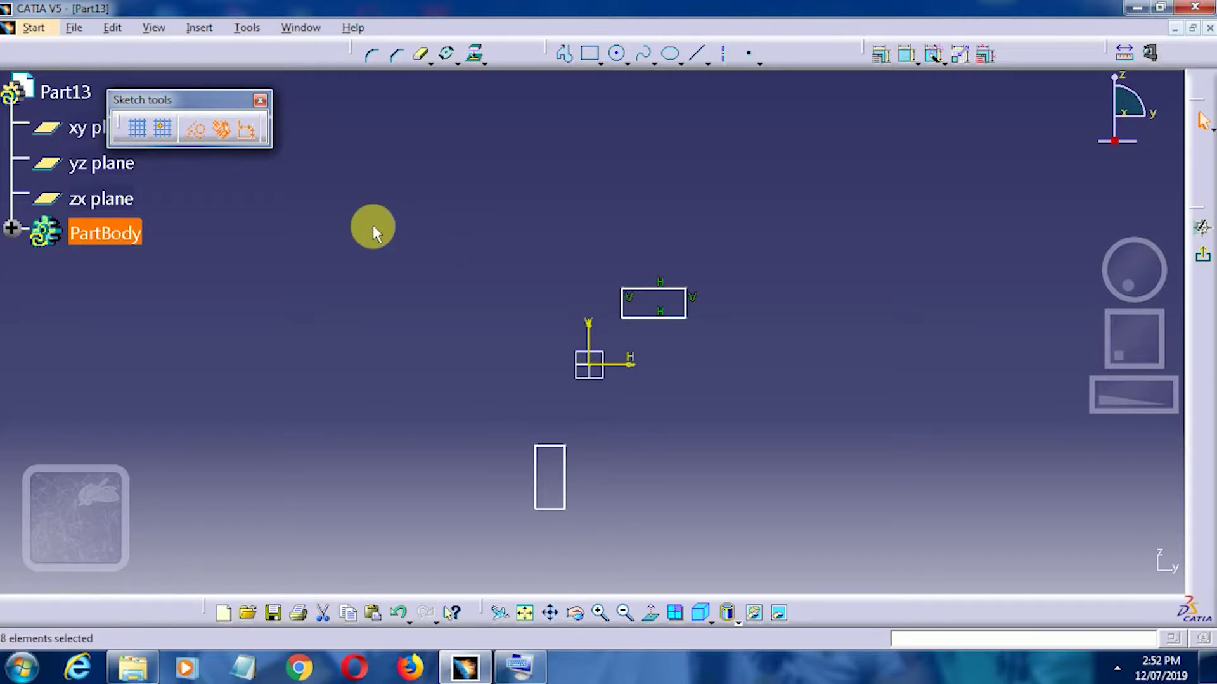
pyautogui.moveTo(446, 258); pyautogui.dragTo(787, 559)
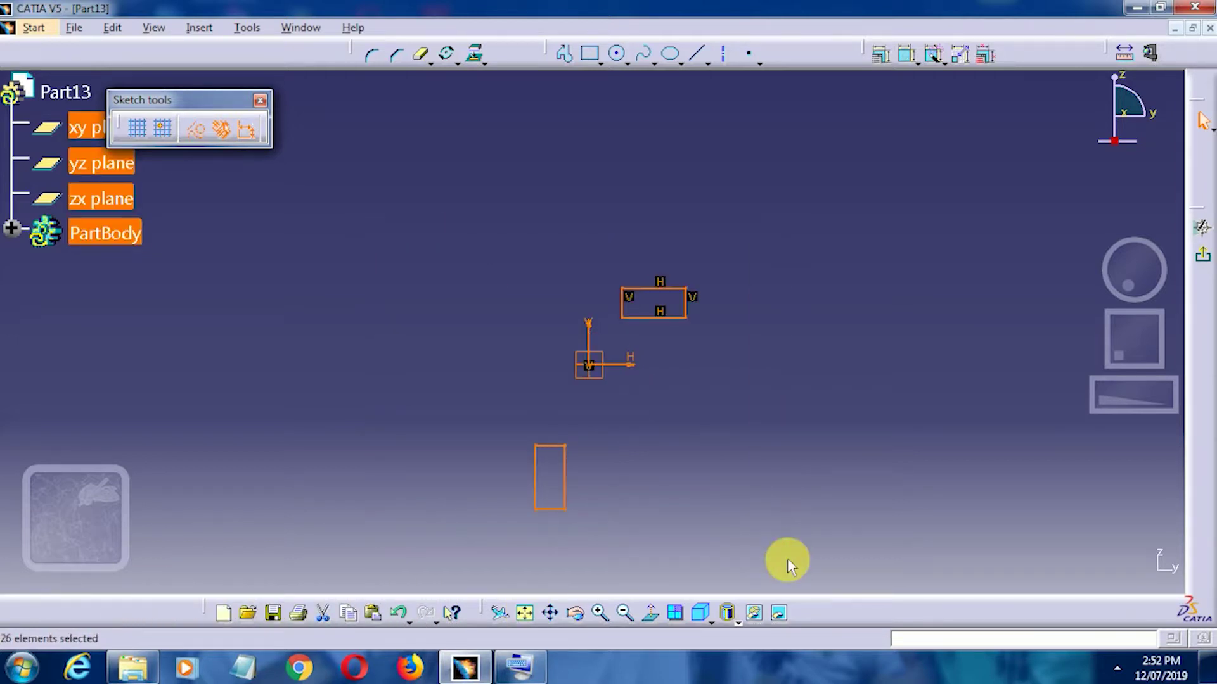
pyautogui.press('Delete')
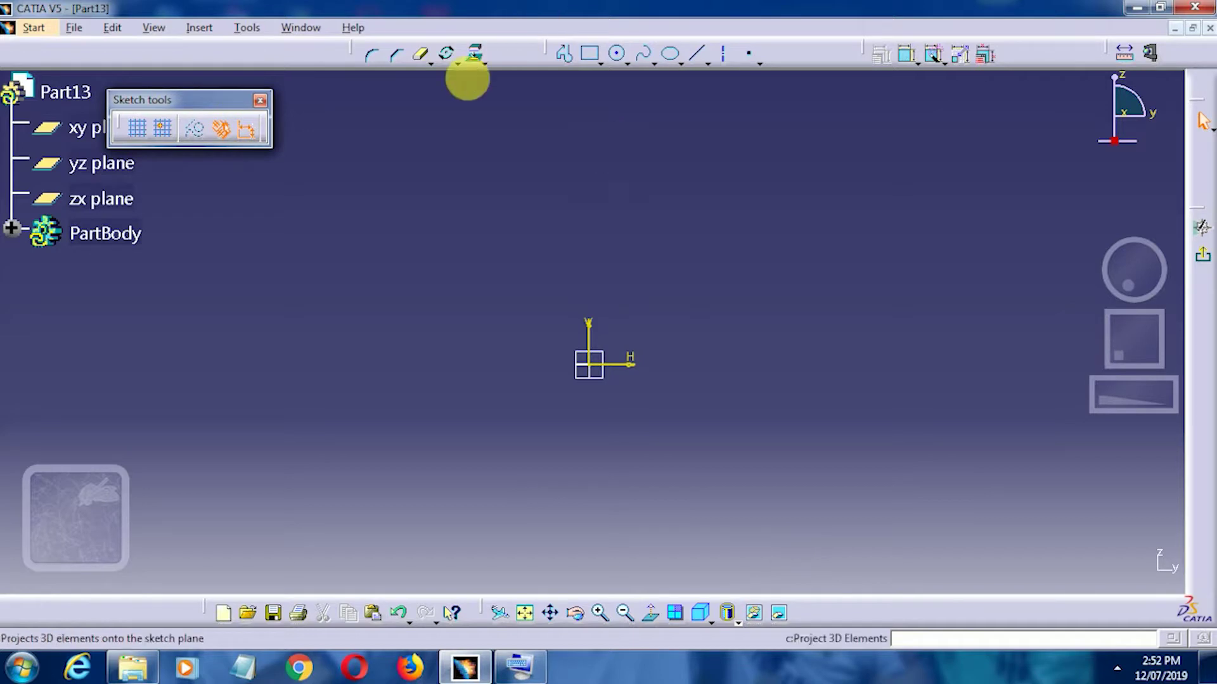
pyautogui.click(457, 65)
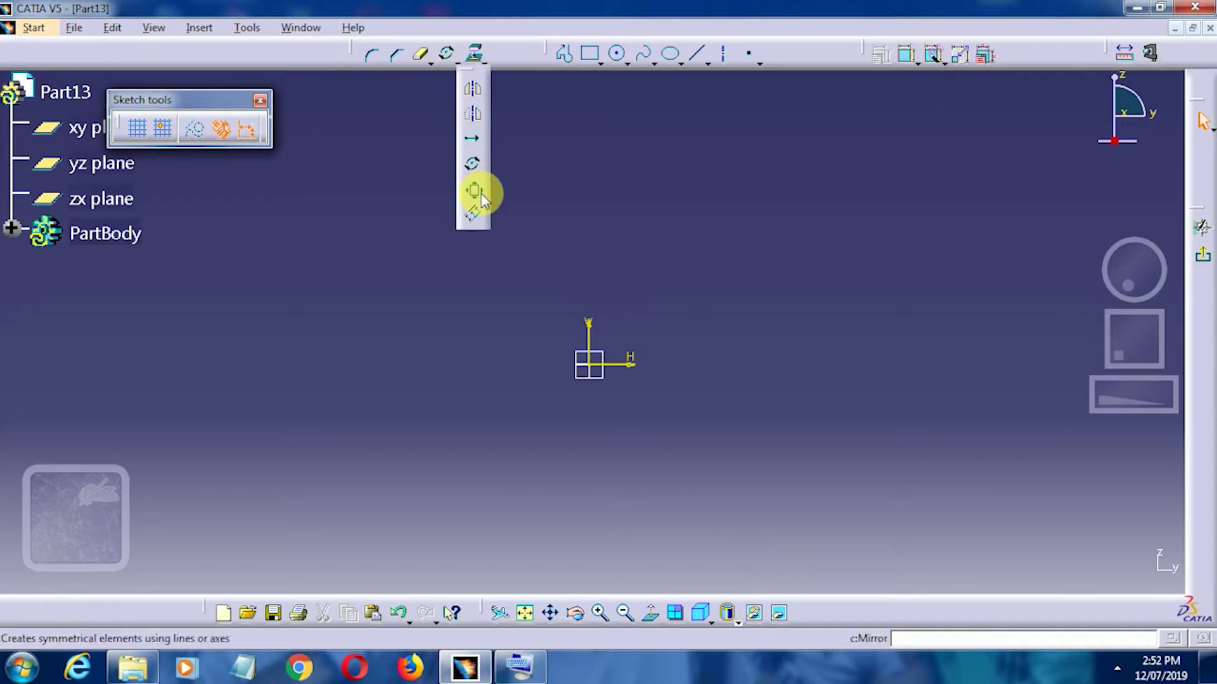
pyautogui.click(875, 244)
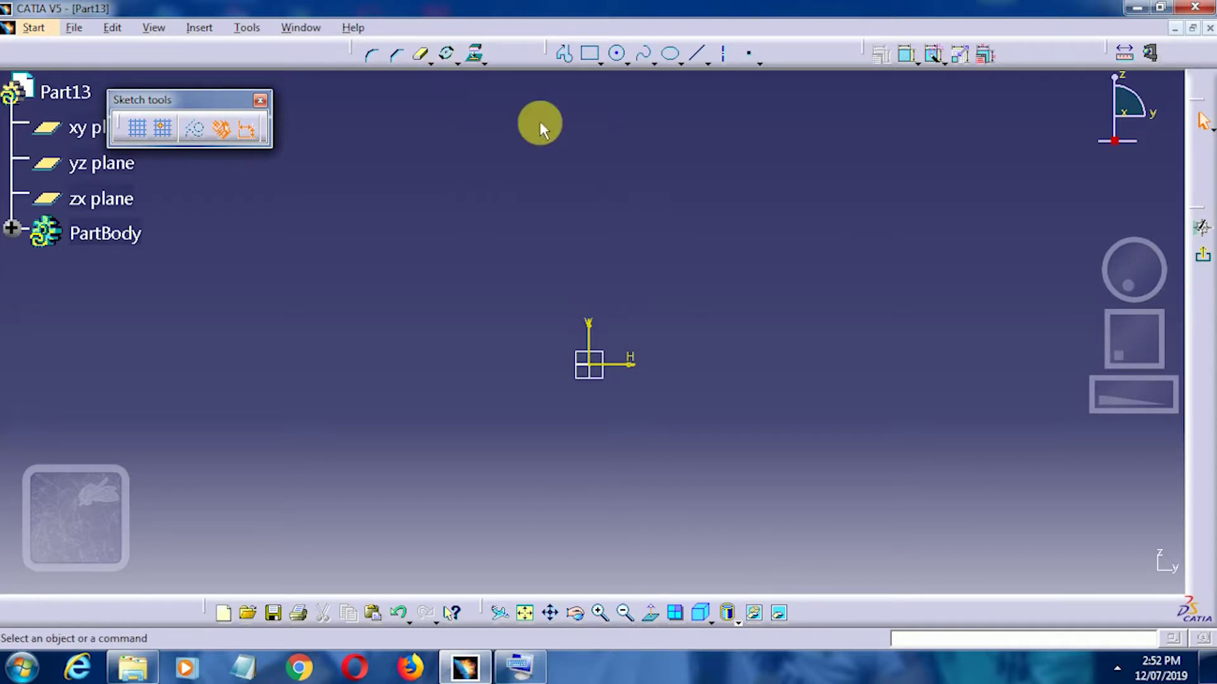
# Draw a horizontal rectangle well above and right of the sketch origin
pyautogui.click(590, 54)
pyautogui.click(754, 242)
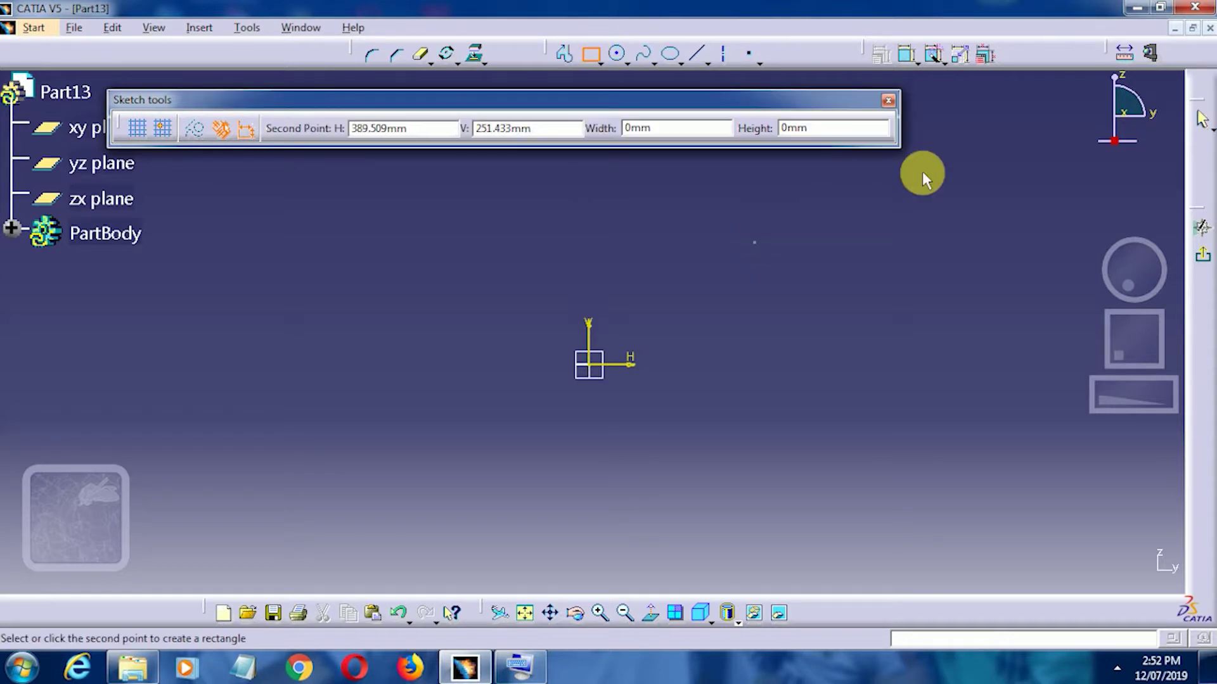
pyautogui.click(996, 135)
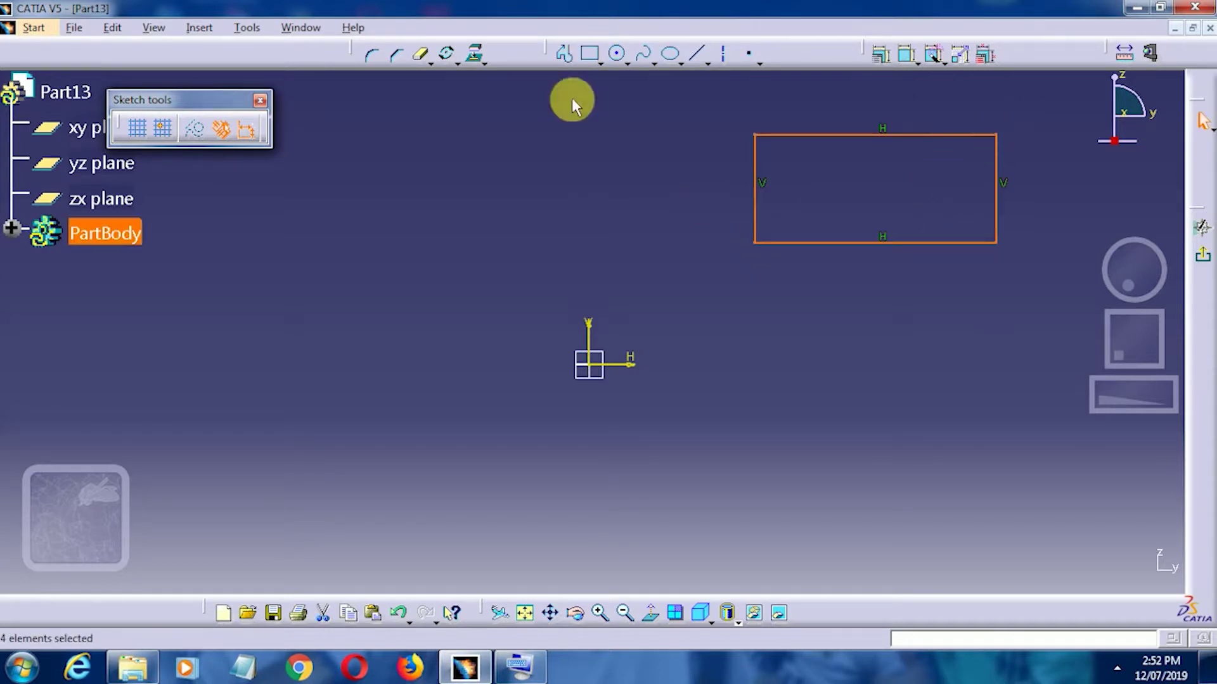
# Draw a closed triangle with a horizontal base as a Profile, below the rectangle and right of the origin, and clear the selection
pyautogui.click(563, 55)
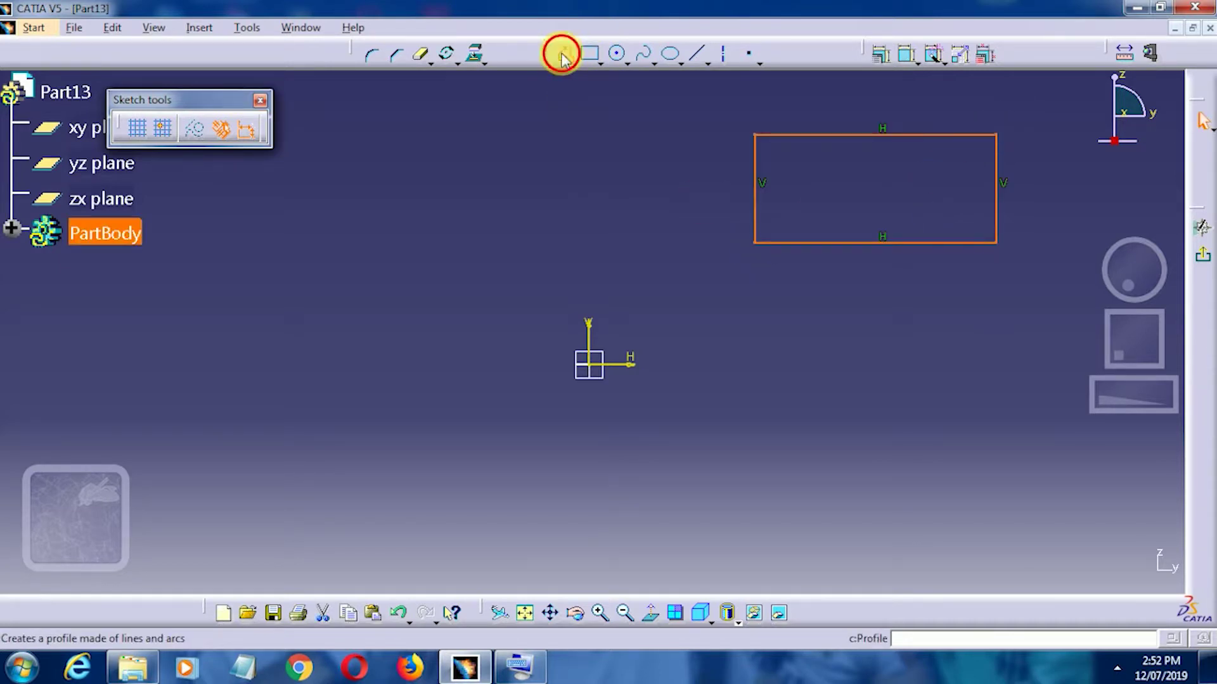
pyautogui.click(879, 434)
pyautogui.click(809, 543)
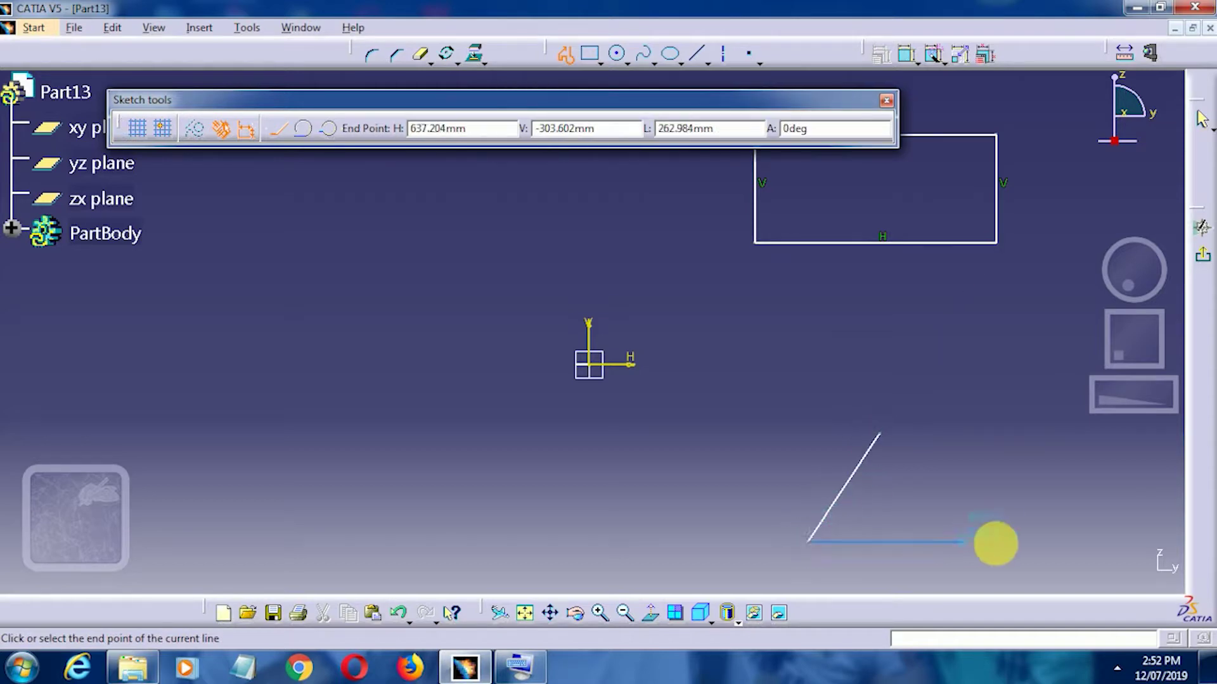
pyautogui.click(996, 543)
pyautogui.click(879, 435)
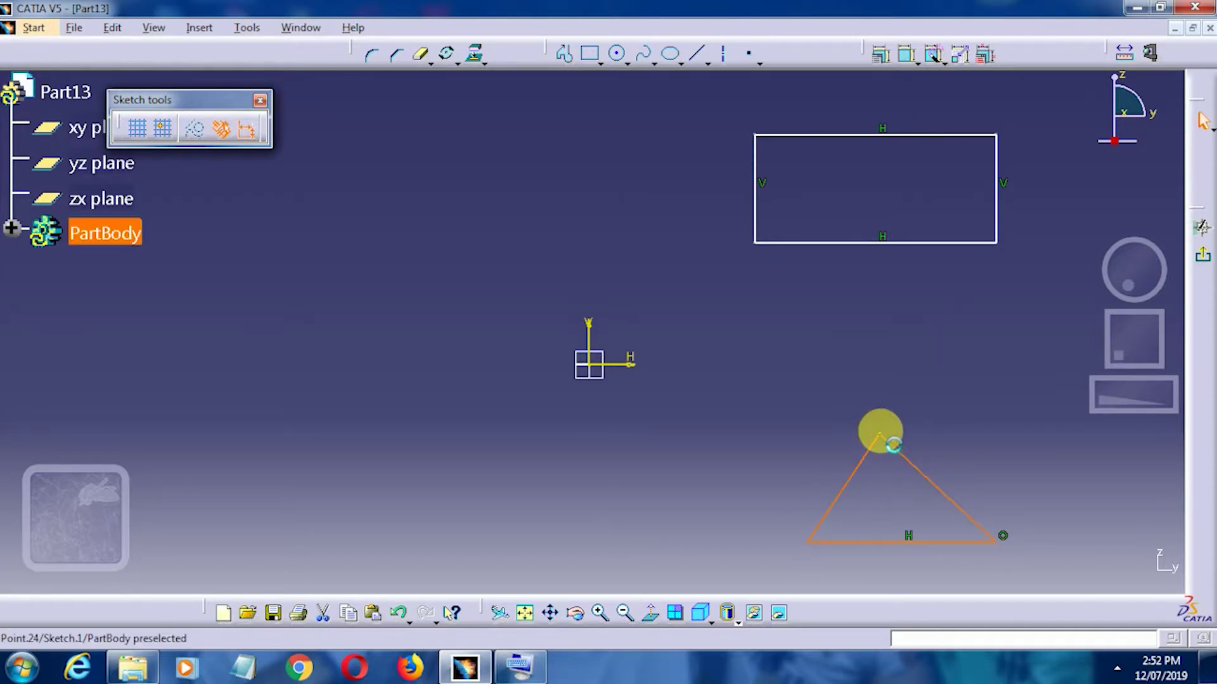
pyautogui.click(599, 62)
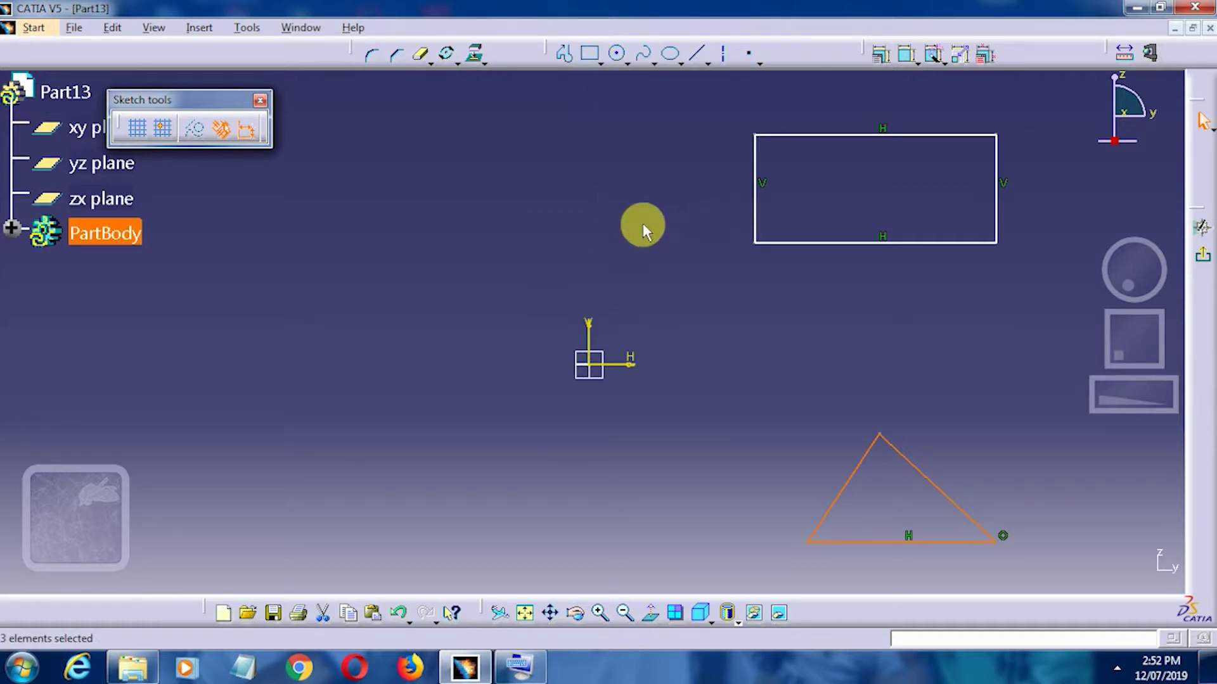
pyautogui.click(643, 226)
# Duplicate the rectangle with Scale at a larger size about a centre point up and left of the origin, then move the copy left of the original
pyautogui.click(477, 60)
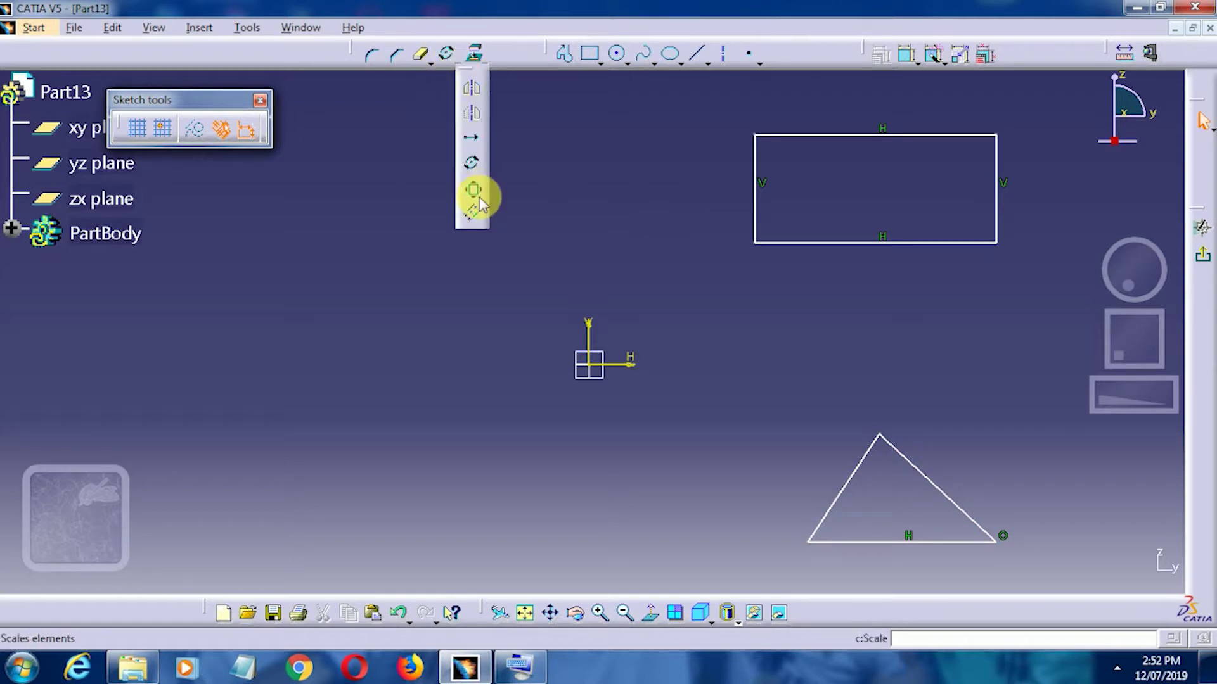
pyautogui.click(474, 190)
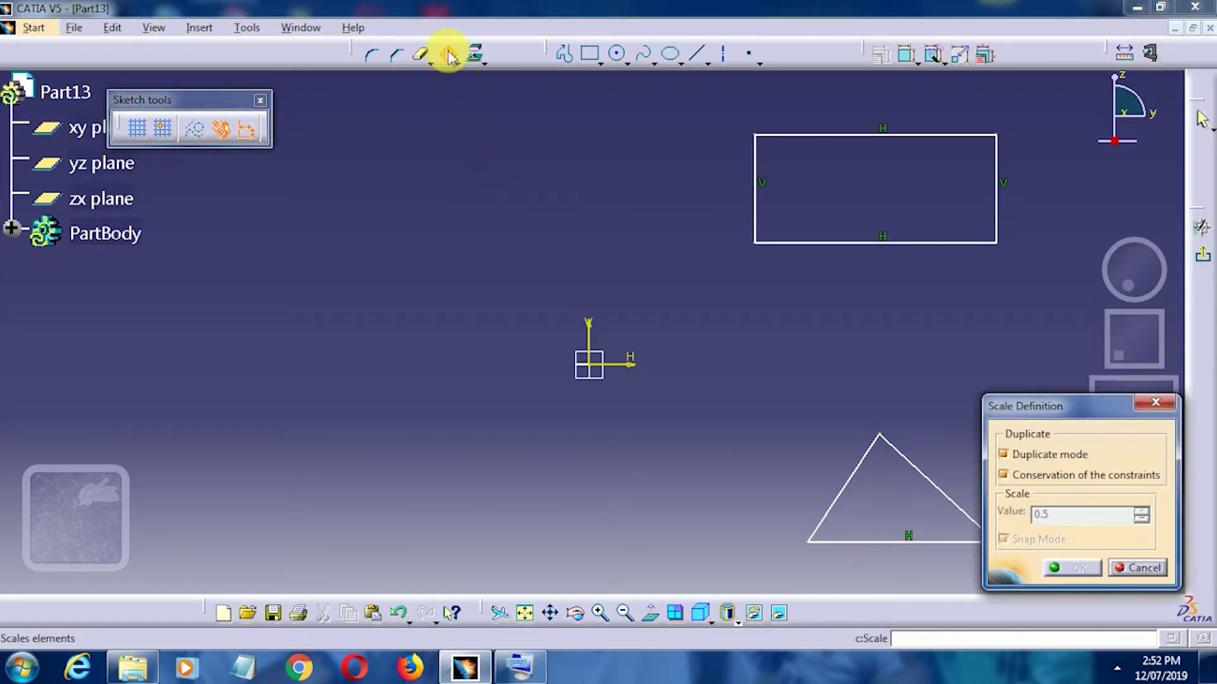
pyautogui.click(449, 54)
pyautogui.moveTo(657, 114); pyautogui.dragTo(1058, 327)
pyautogui.click(449, 56)
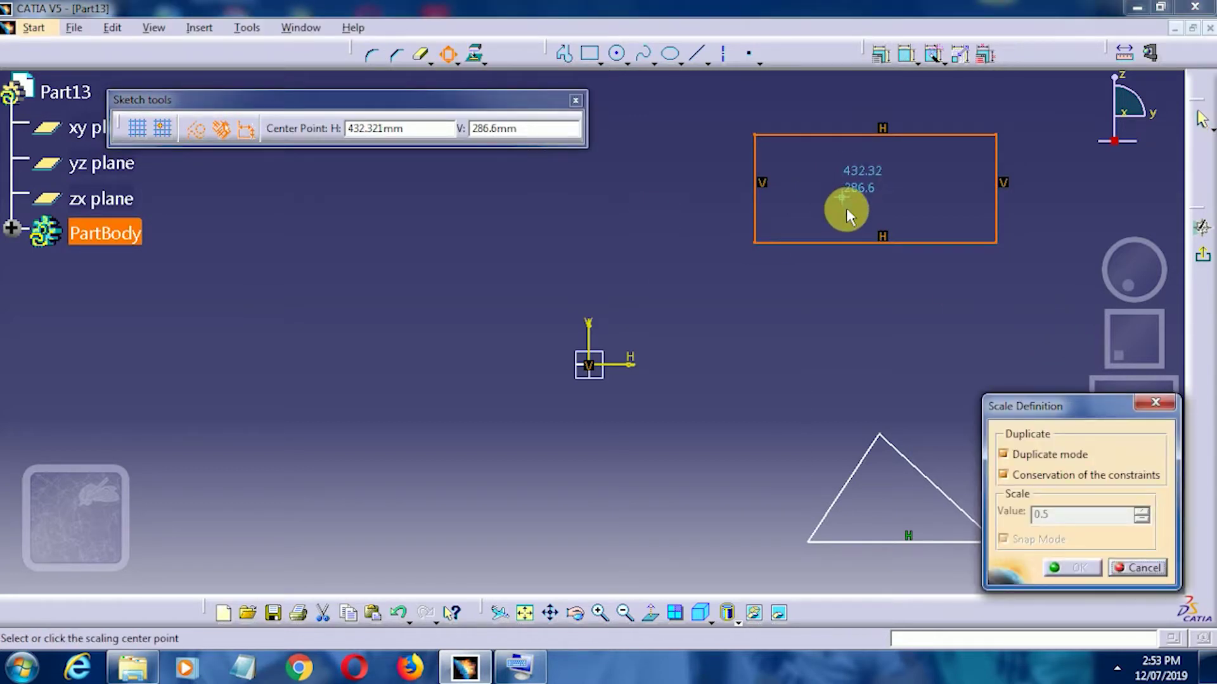
pyautogui.click(321, 242)
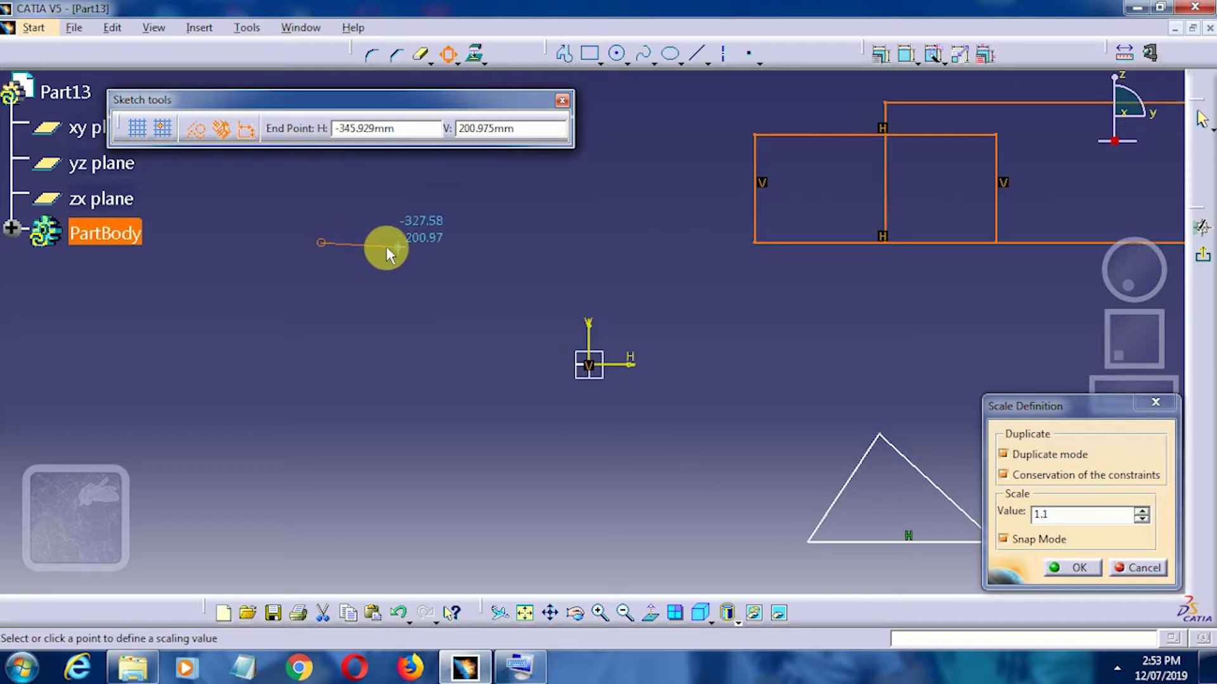
pyautogui.click(402, 247)
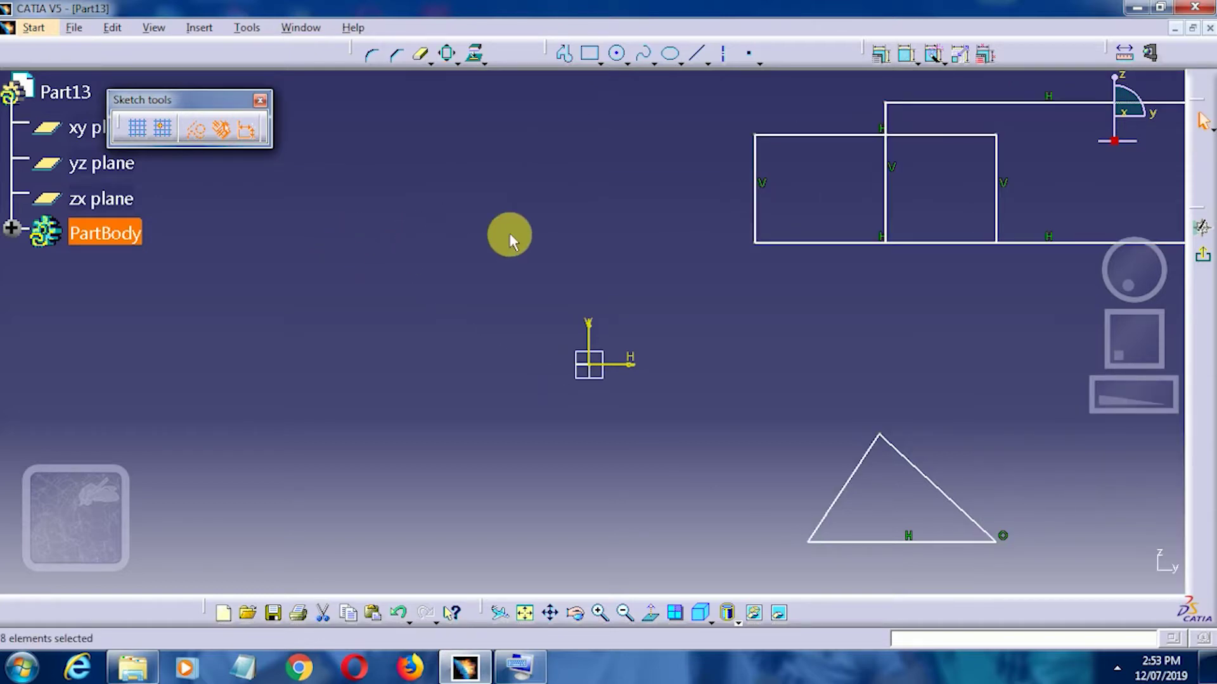
pyautogui.moveTo(884, 193); pyautogui.dragTo(338, 219)
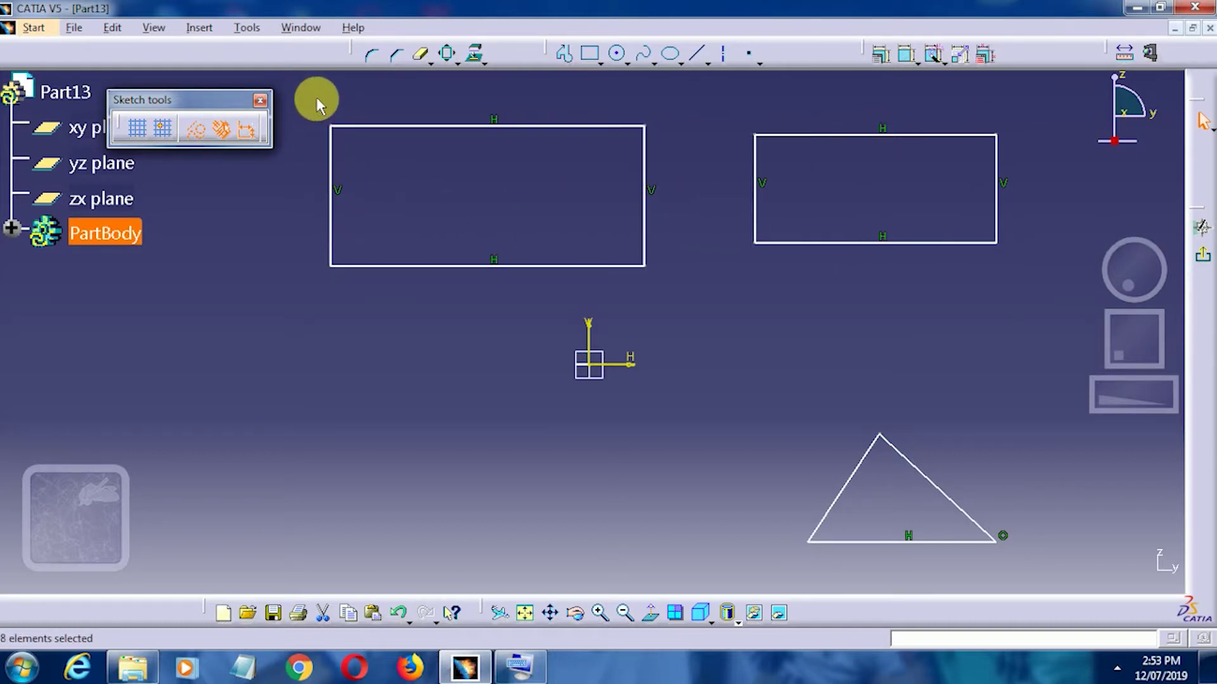
# Delete the original rectangle and its scaled copy
pyautogui.moveTo(304, 101); pyautogui.dragTo(1029, 340)
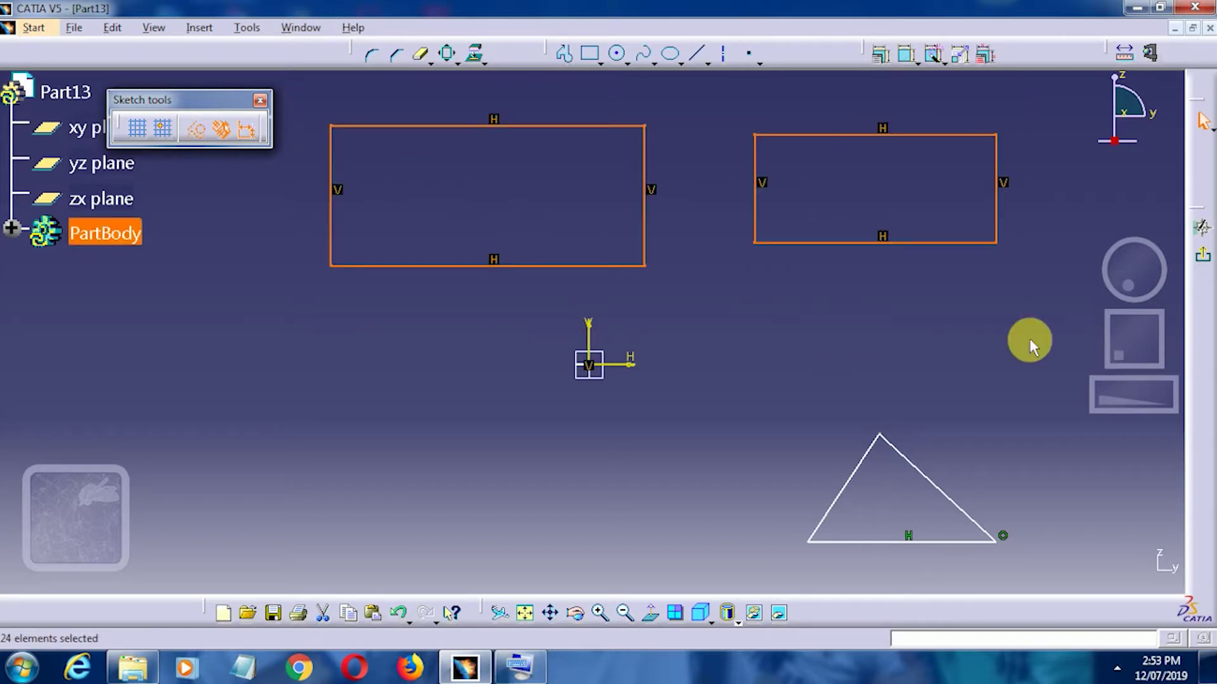
pyautogui.press('Delete')
# Duplicate the triangle with Scale at a larger size about a centre point up and left of the origin
pyautogui.moveTo(728, 409); pyautogui.dragTo(1115, 573)
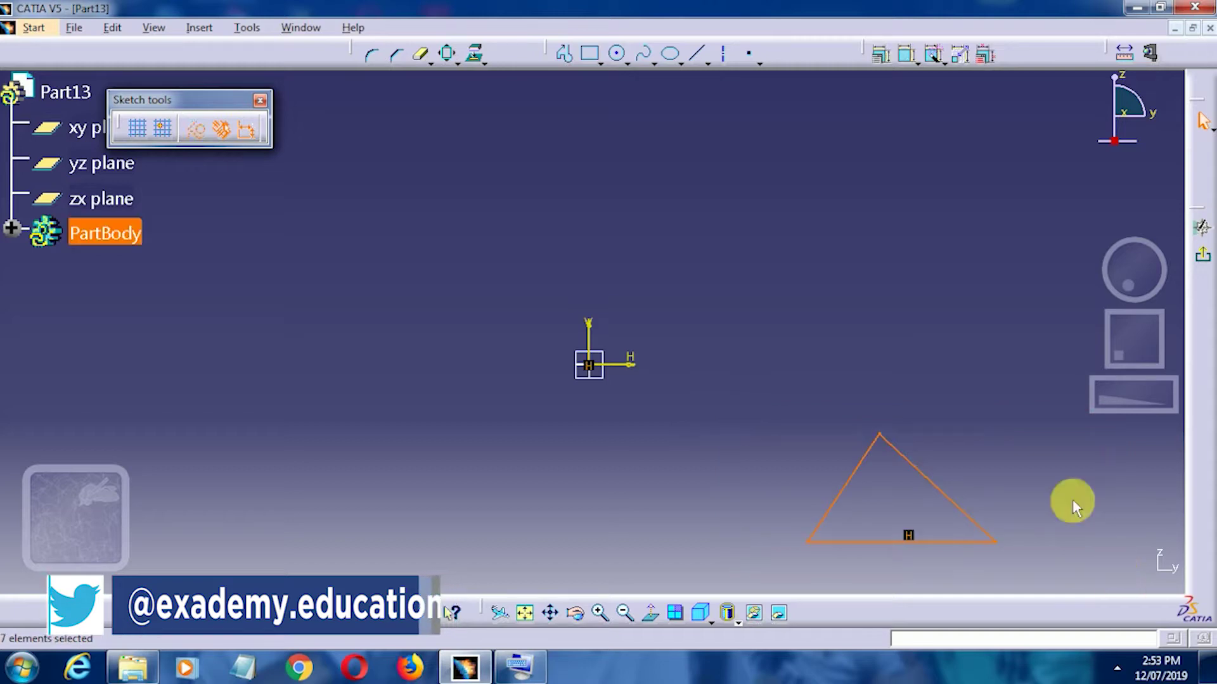
pyautogui.click(448, 55)
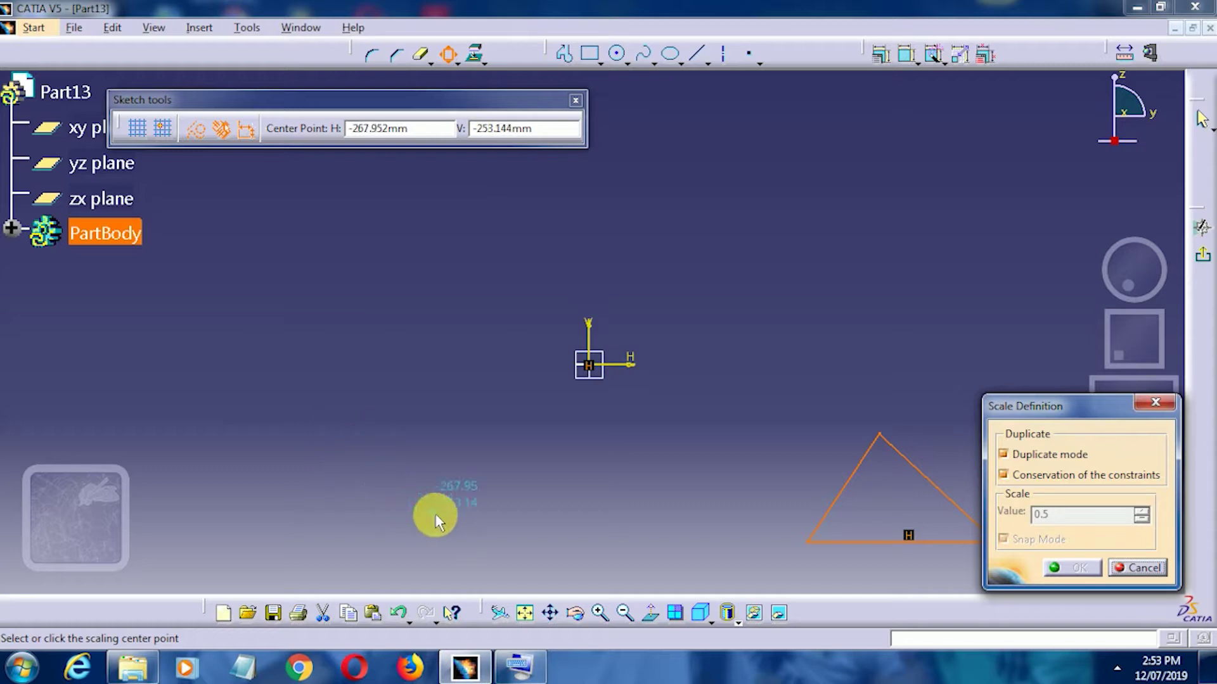
pyautogui.click(289, 241)
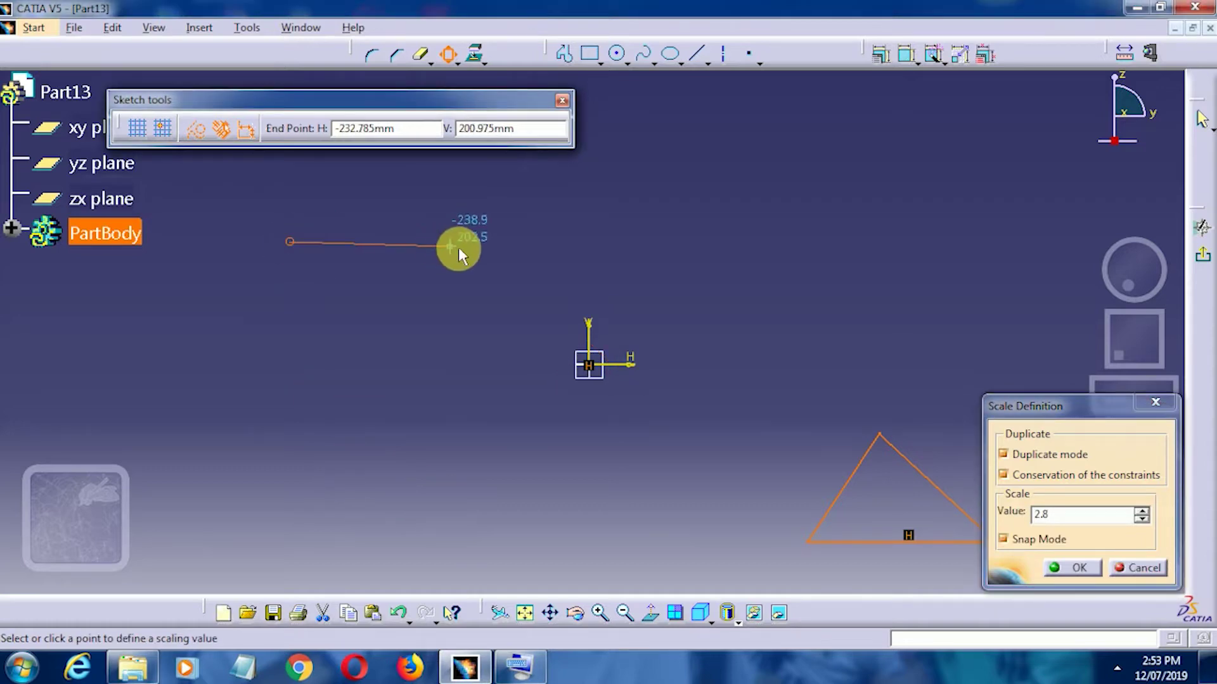
pyautogui.click(482, 240)
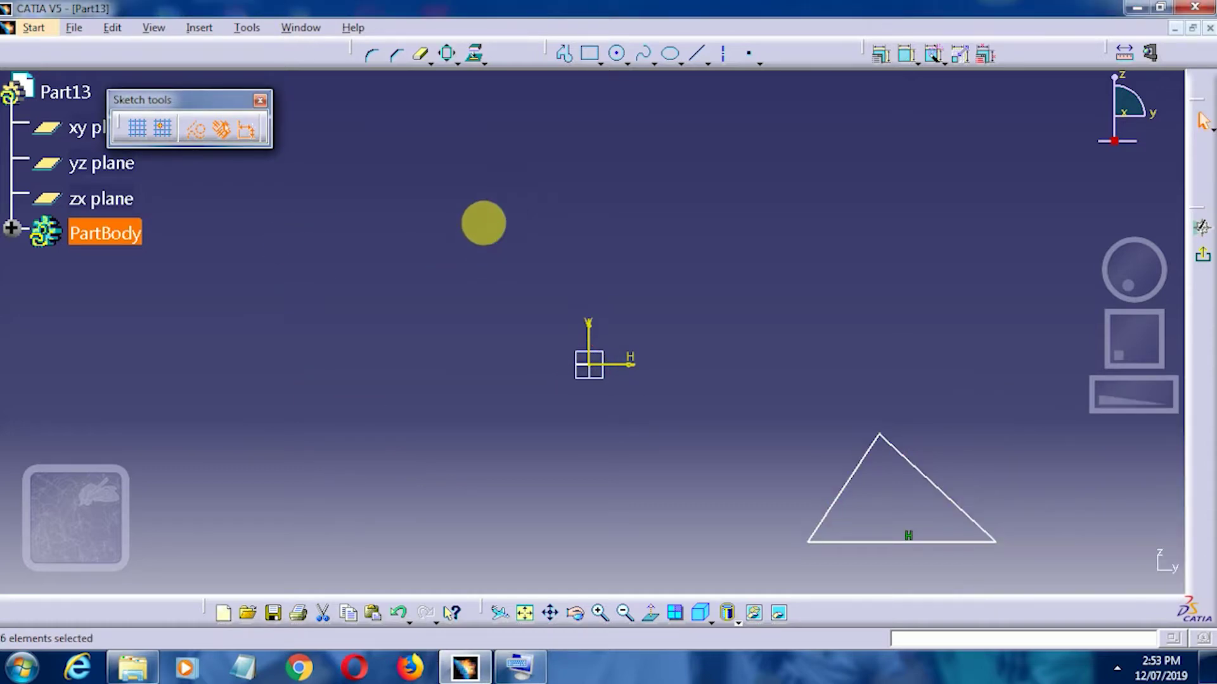
# Pull the original triangle's left edge outward and upward, and delete the whole triangle
pyautogui.moveTo(859, 470); pyautogui.dragTo(803, 457)
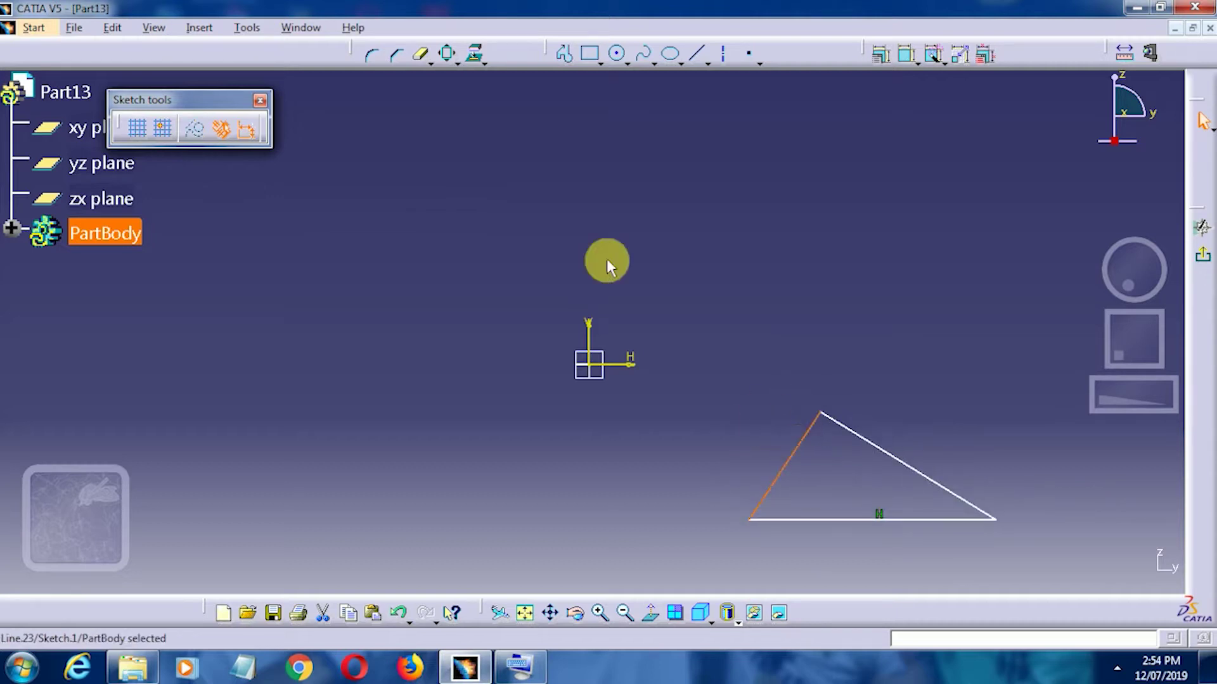
pyautogui.click(705, 337)
pyautogui.moveTo(705, 337); pyautogui.dragTo(1073, 581)
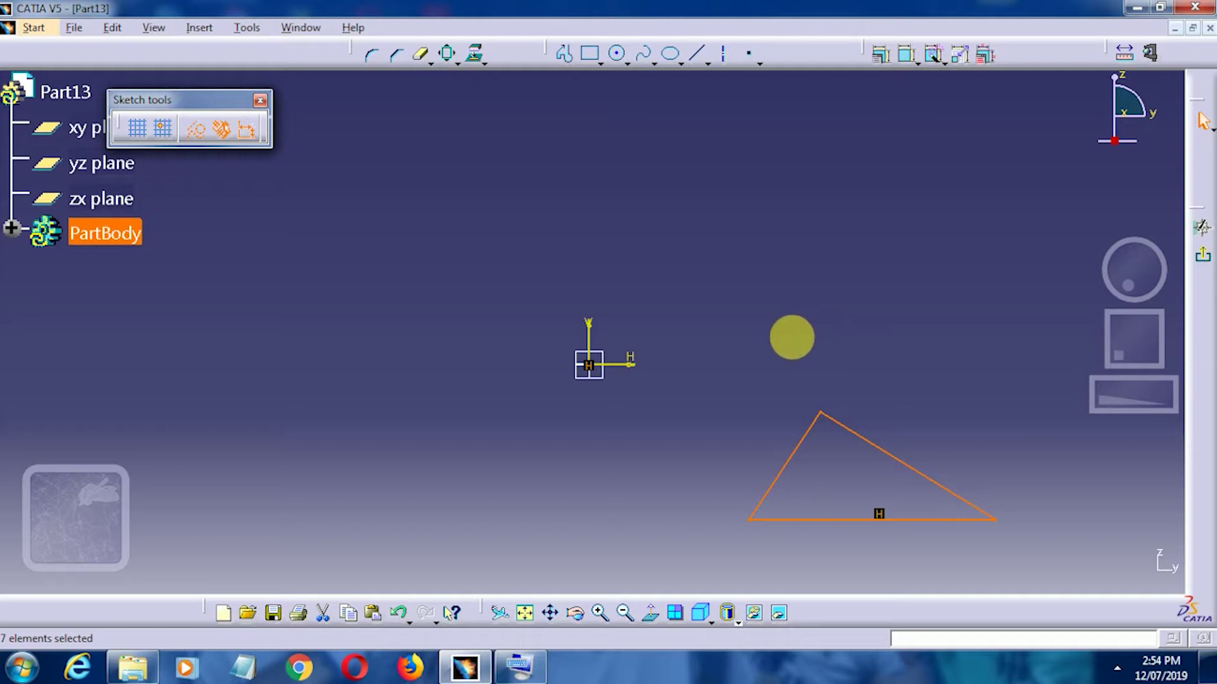
pyautogui.press('Delete')
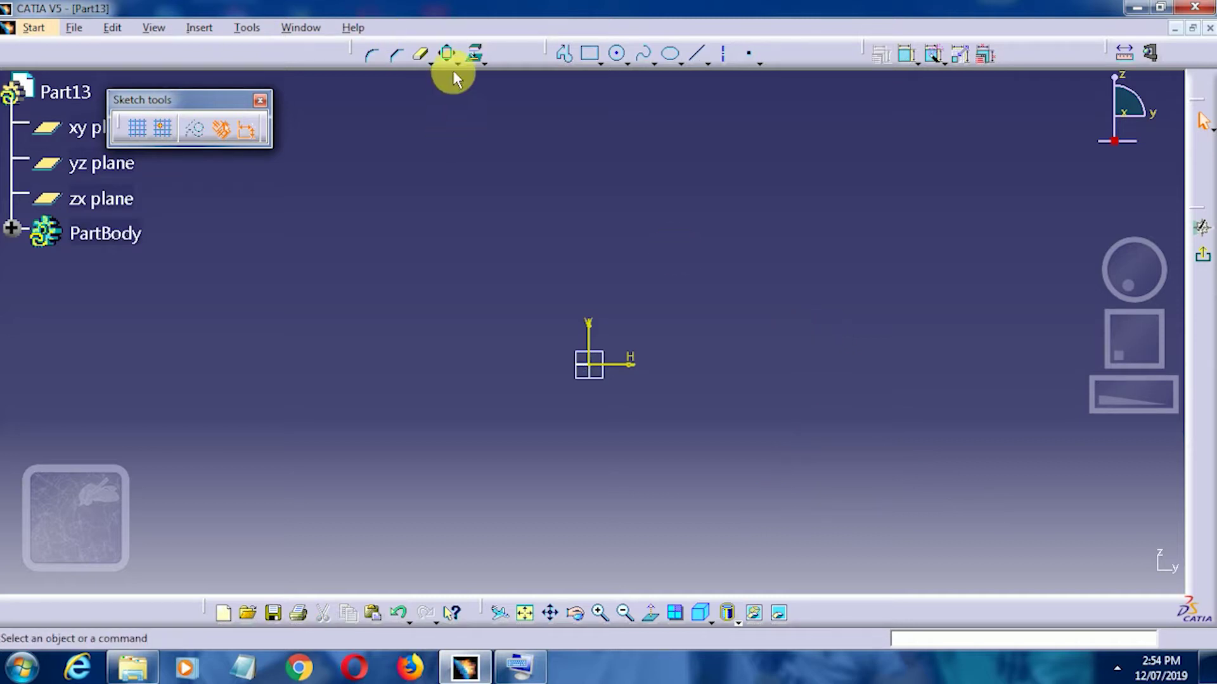
# Draw a wide horizontal rectangle above and to the right of the sketch origin
pyautogui.click(457, 66)
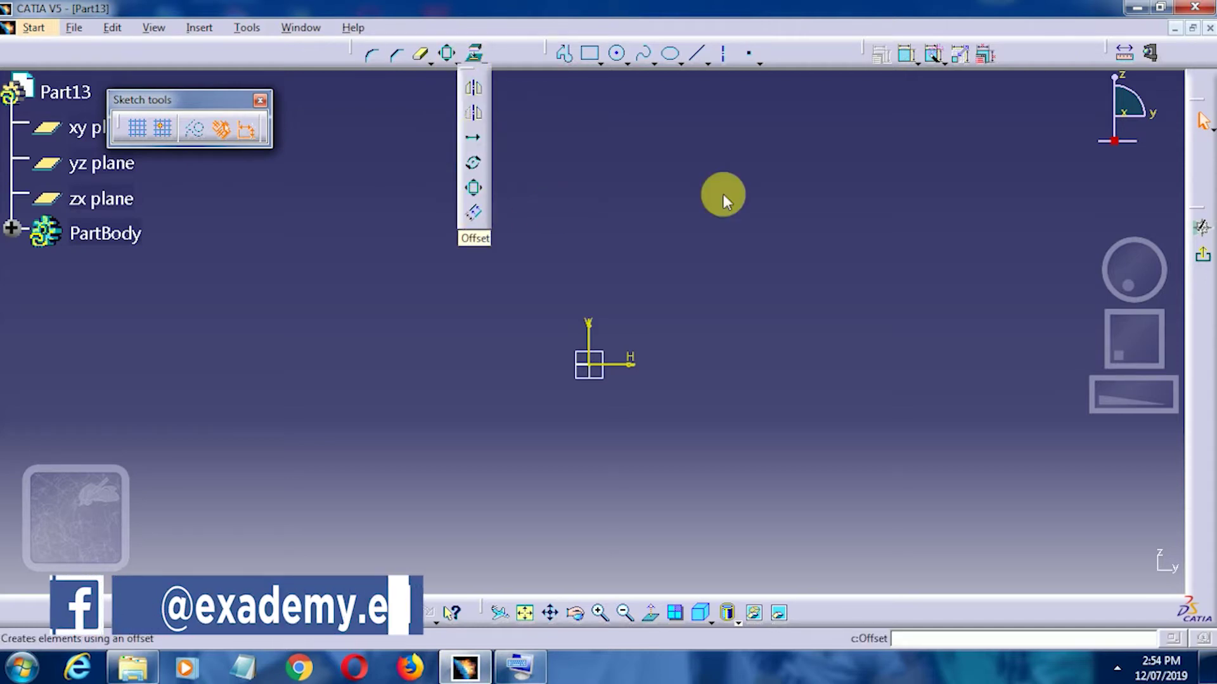
pyautogui.click(592, 54)
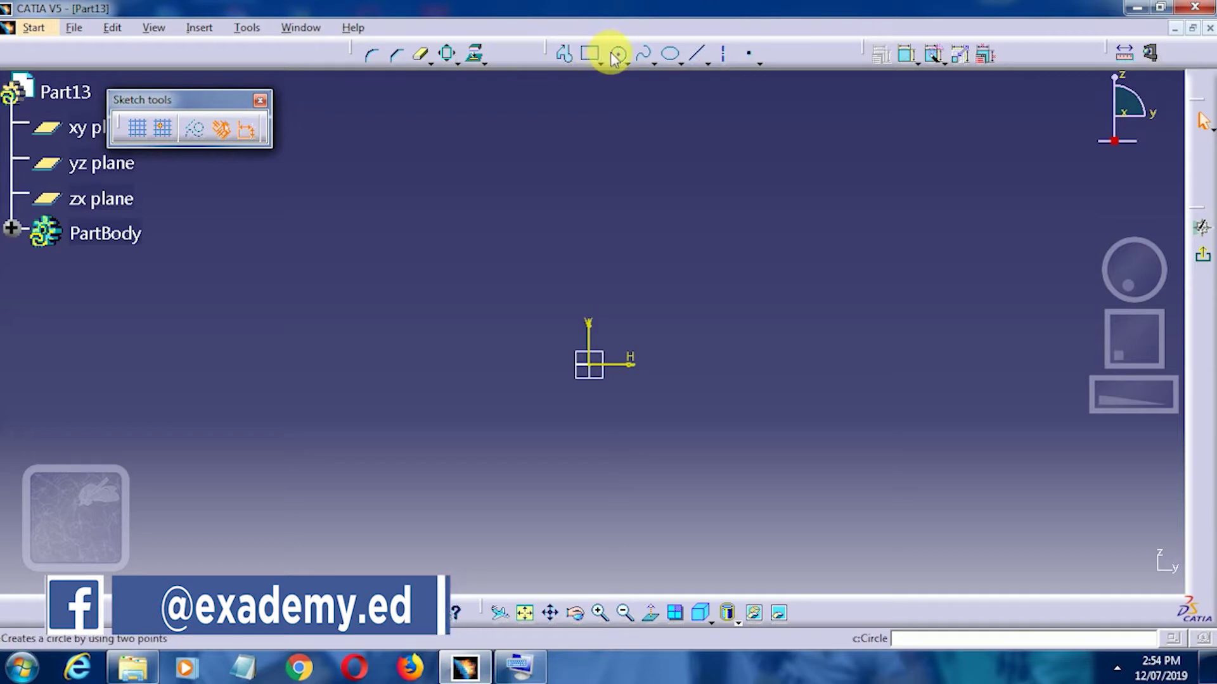
pyautogui.click(808, 275)
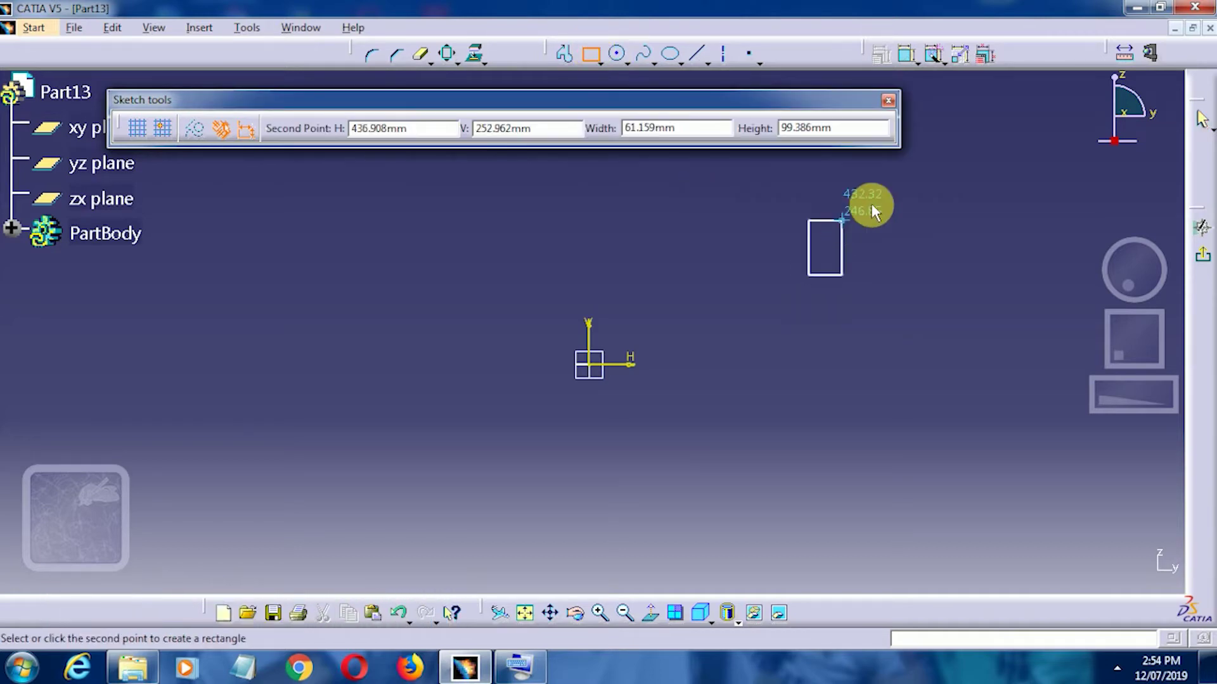
pyautogui.click(1028, 187)
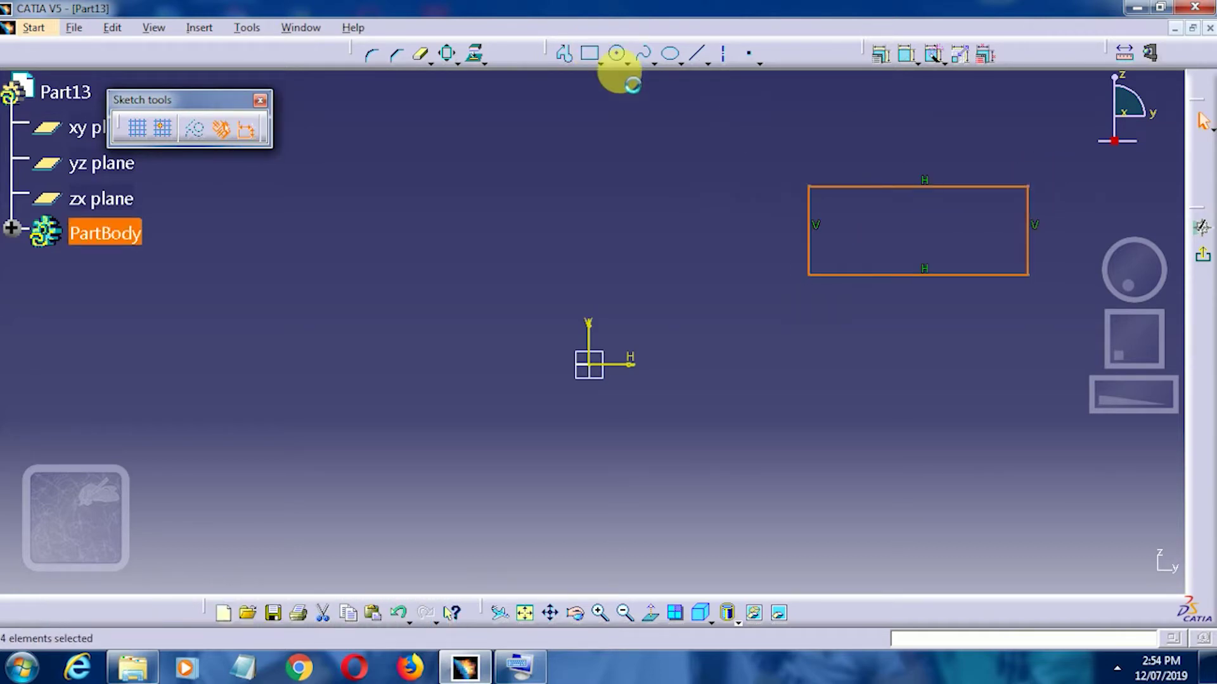
# Draw a closed triangle below and right of the origin, with a horizontal base and sloping sides about 200 mm long
pyautogui.click(561, 55)
pyautogui.click(874, 474)
pyautogui.click(787, 547)
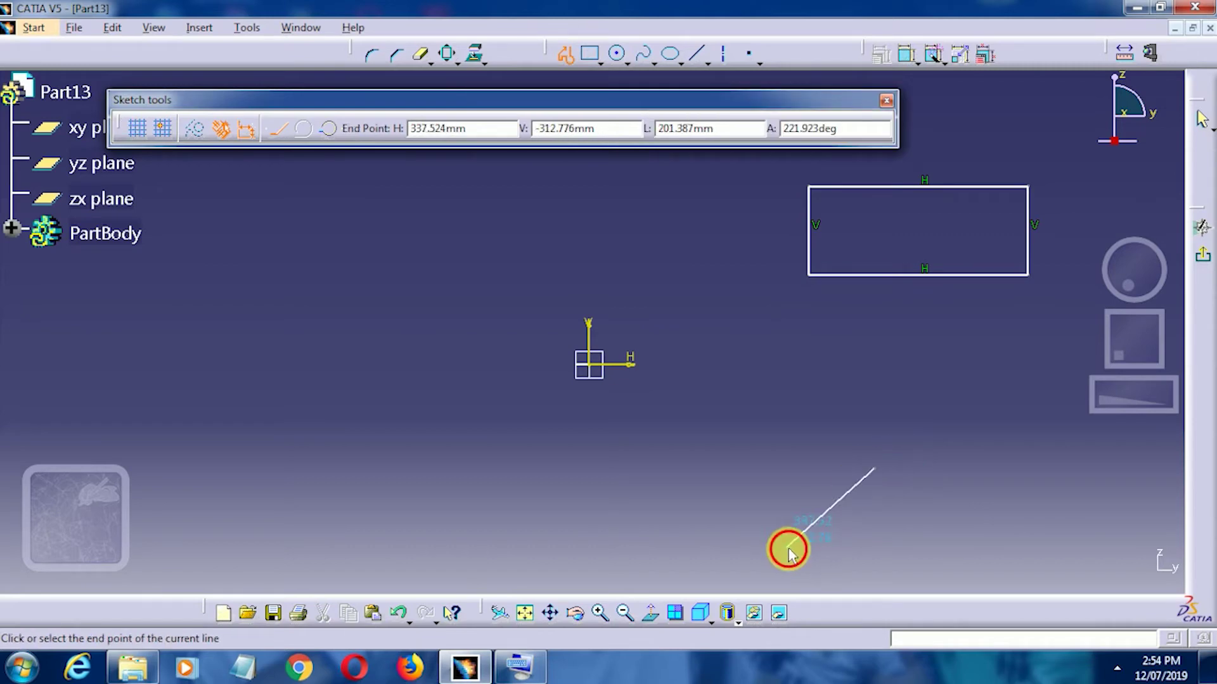
pyautogui.click(958, 547)
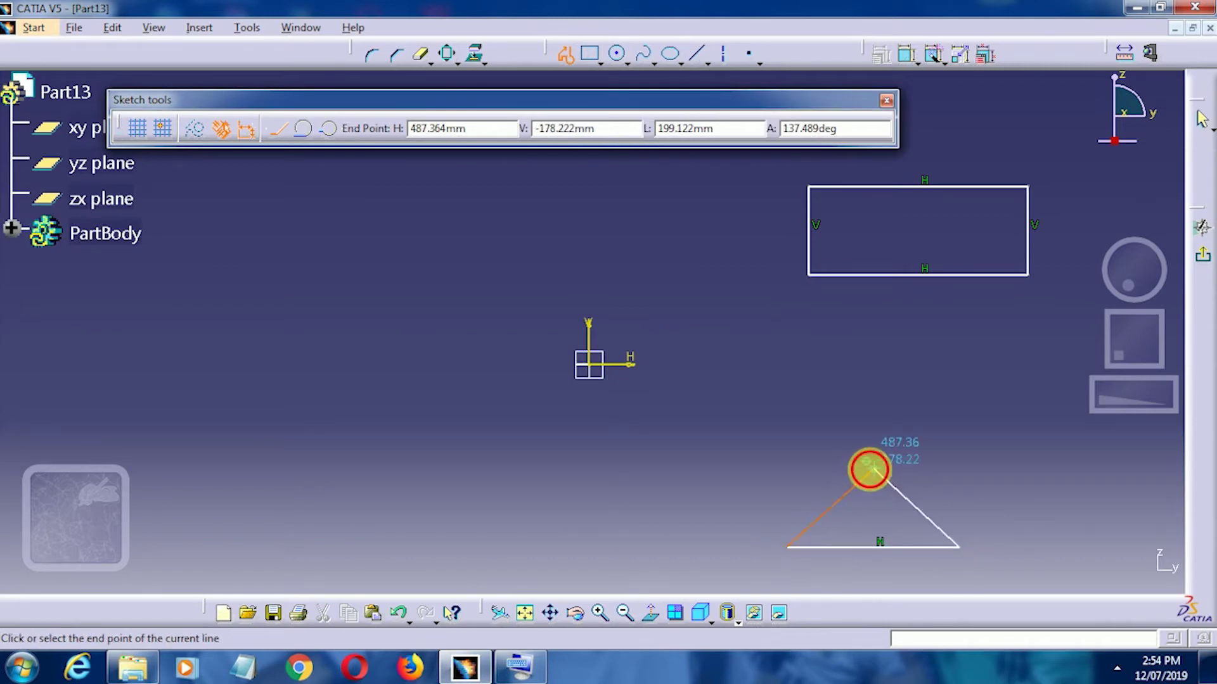
pyautogui.click(869, 468)
# Draw a circle of about 215 mm radius above and to the left of the origin
pyautogui.click(617, 54)
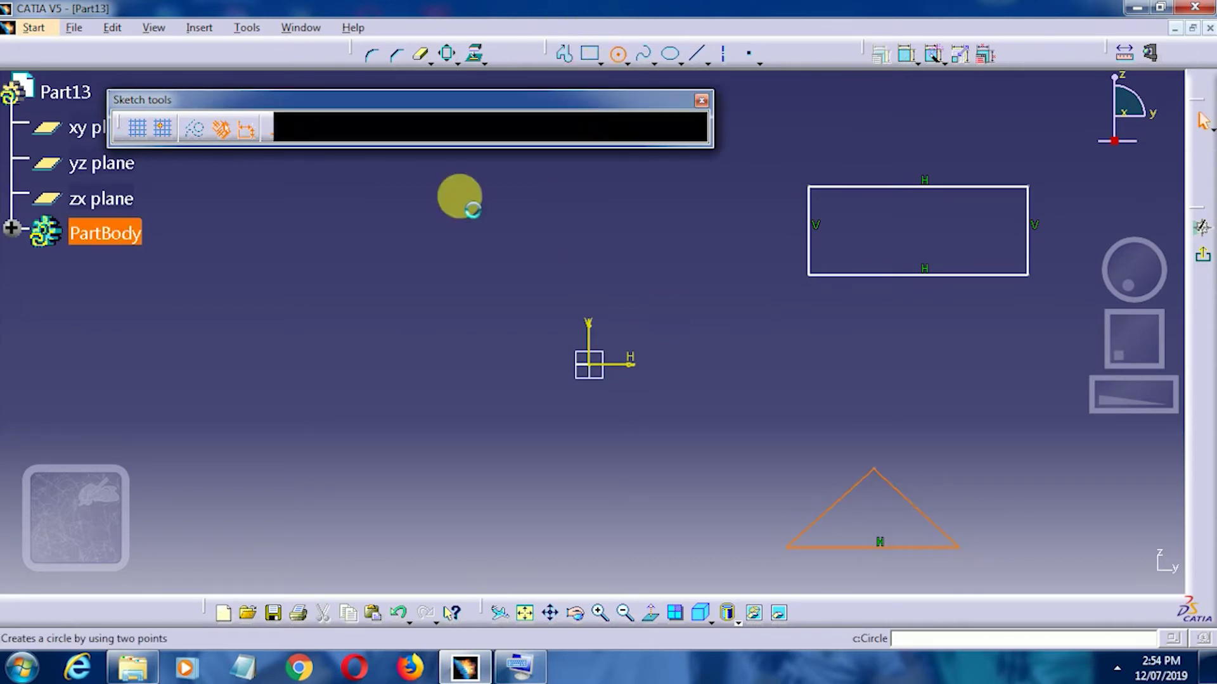
pyautogui.click(304, 254)
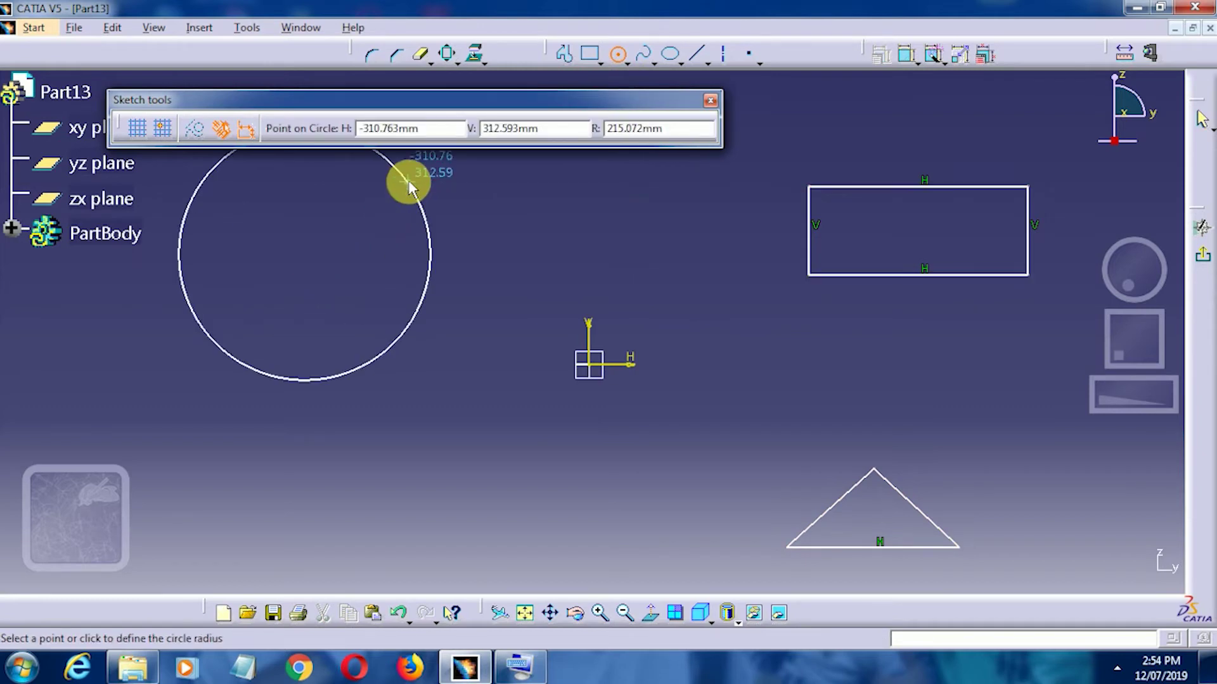
pyautogui.click(408, 183)
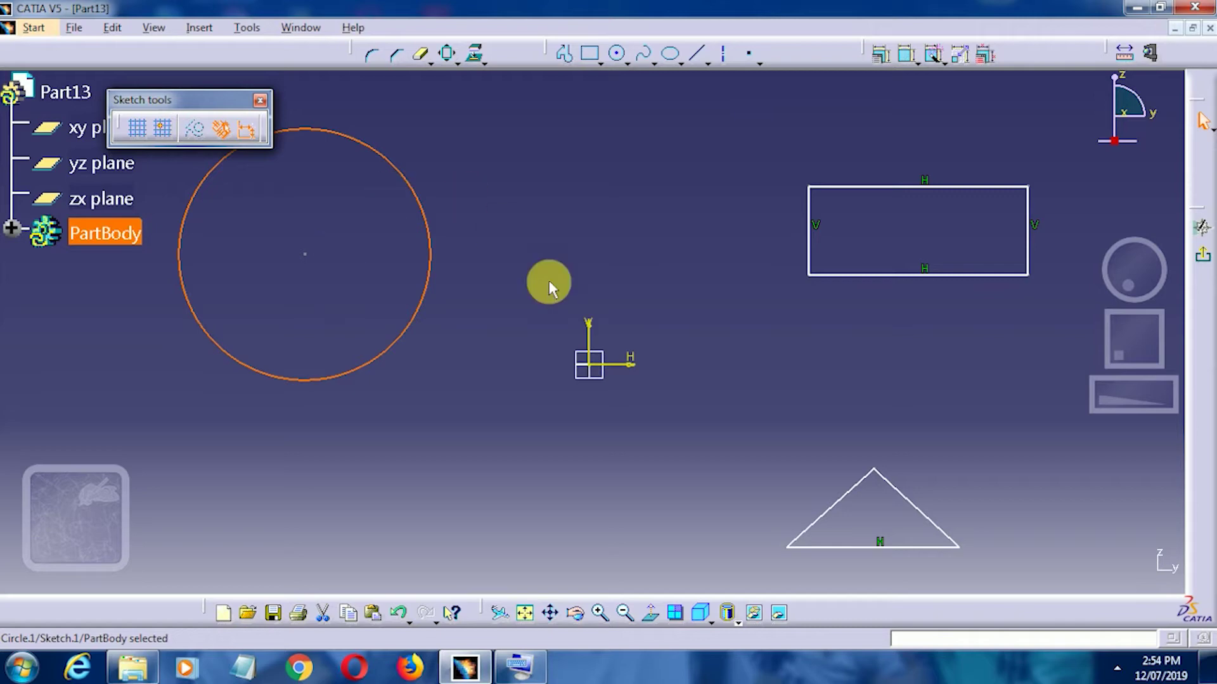
# Offset the circle inward by about 129 mm with a single instance to make a smaller concentric circle
pyautogui.moveTo(467, 299)
pyautogui.mouseDown(button='middle')
pyautogui.moveTo(583, 299)
pyautogui.moveTo(516, 258)
pyautogui.mouseUp(button='middle')
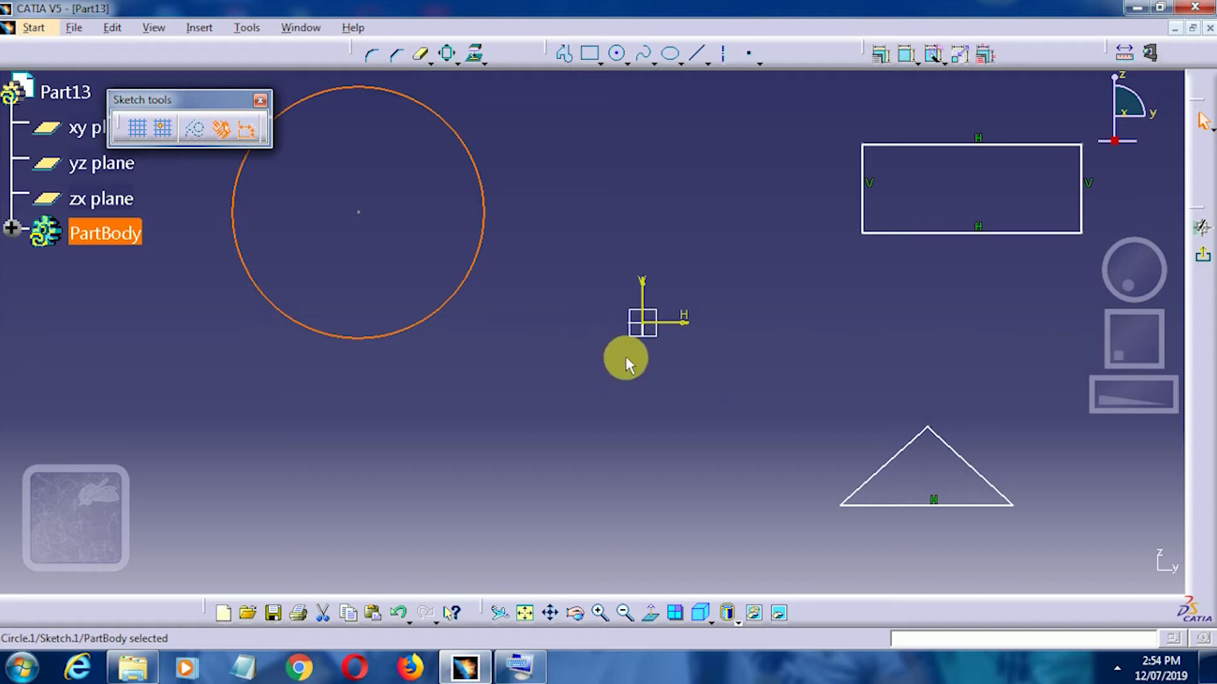
pyautogui.moveTo(625, 356); pyautogui.dragTo(625, 383, button='middle')
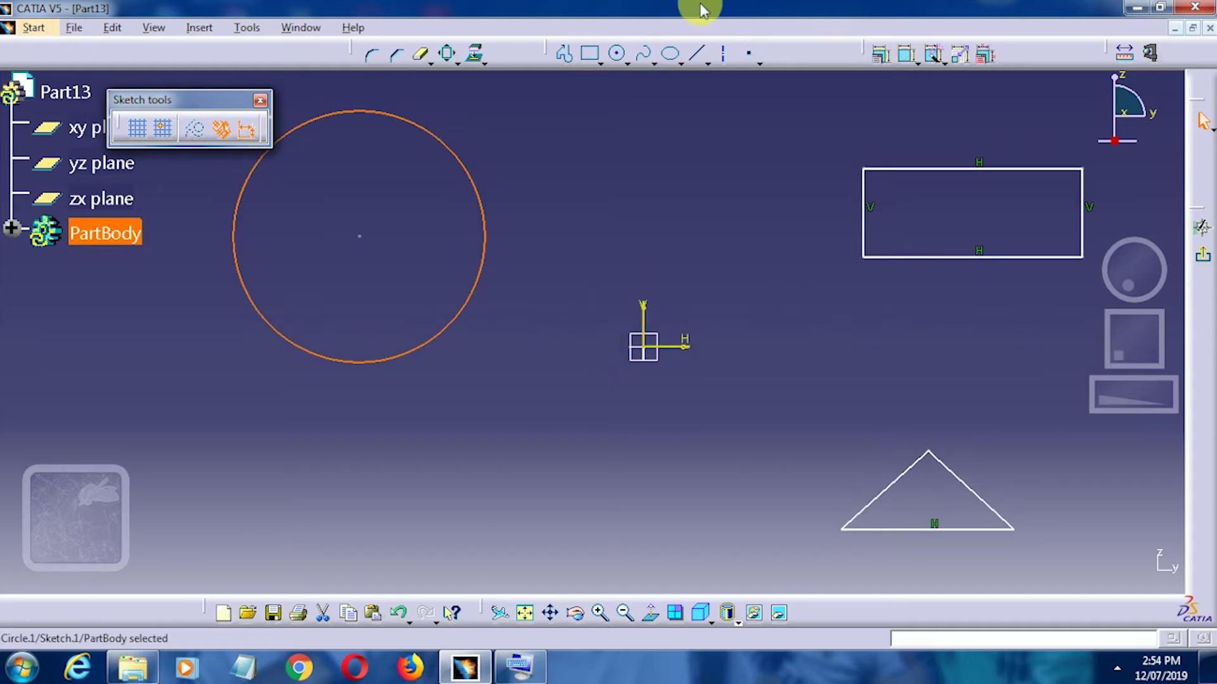
pyautogui.click(473, 59)
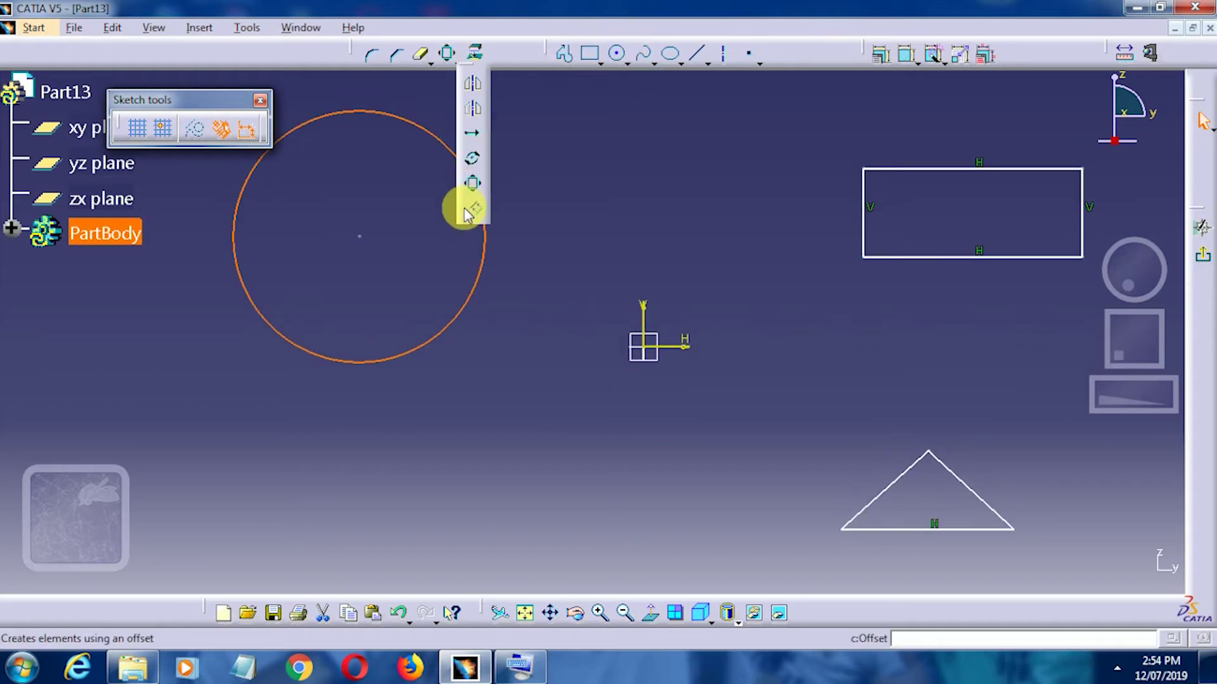
pyautogui.click(474, 210)
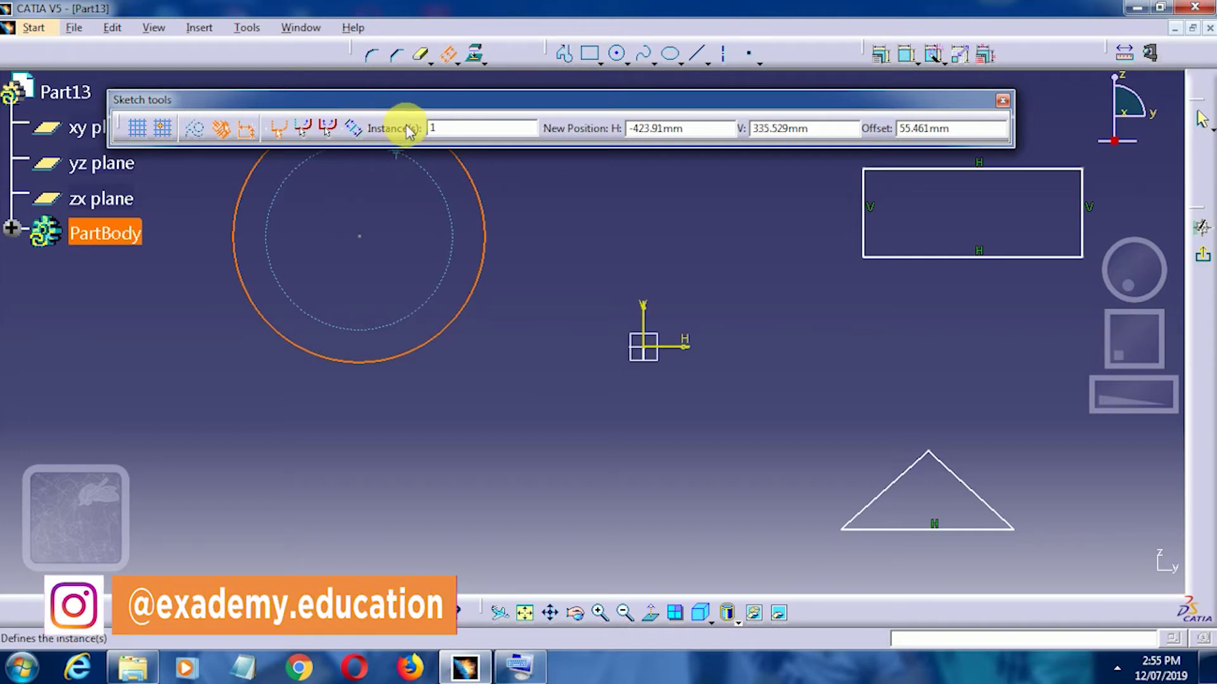
pyautogui.click(398, 206)
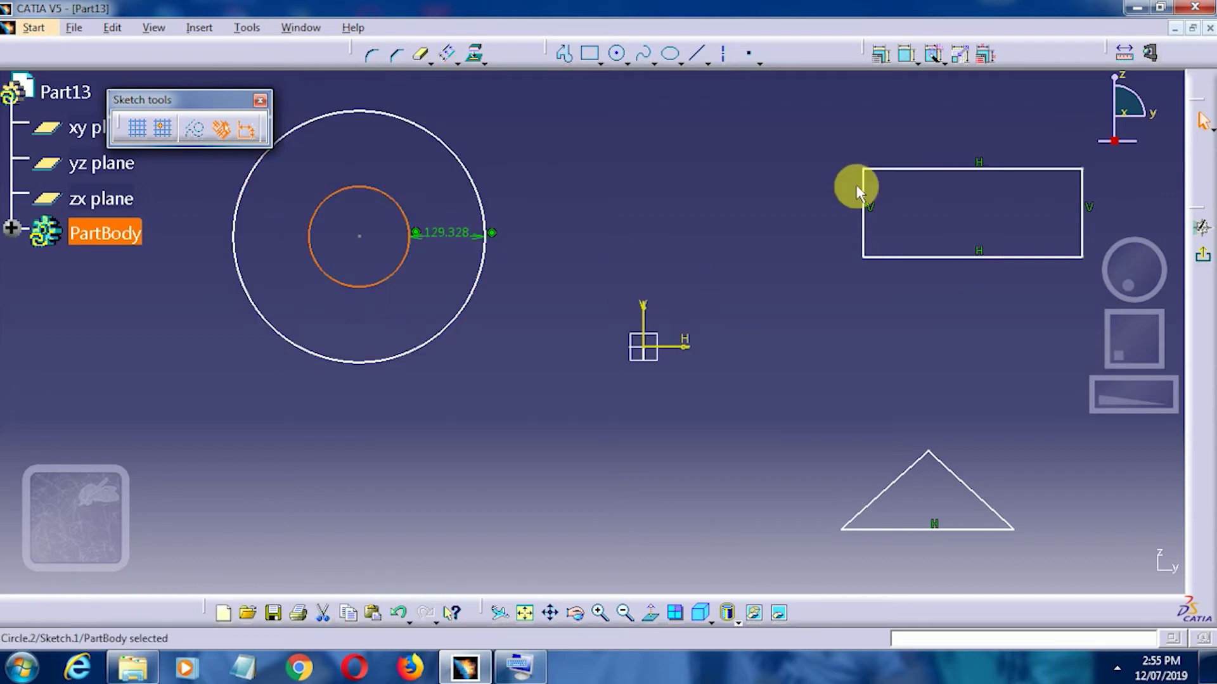
# Offset the whole rectangle outward with a single instance to make a larger rectangle around it
pyautogui.click(448, 54)
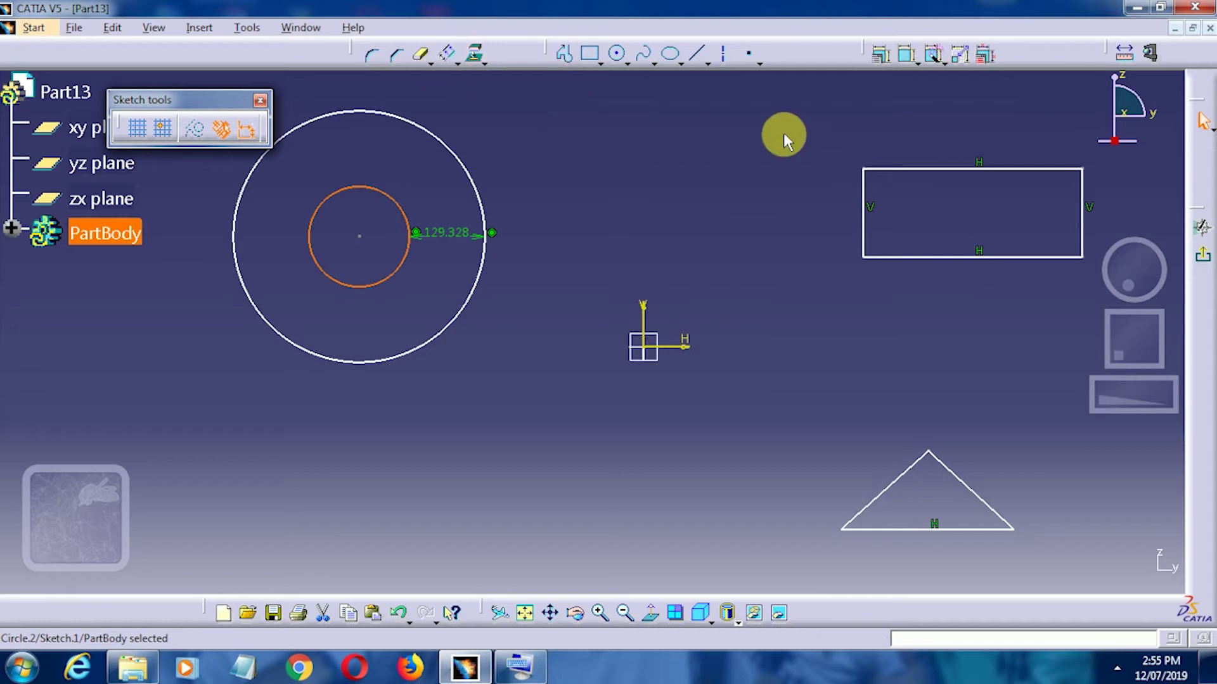
pyautogui.moveTo(783, 134); pyautogui.dragTo(1170, 277)
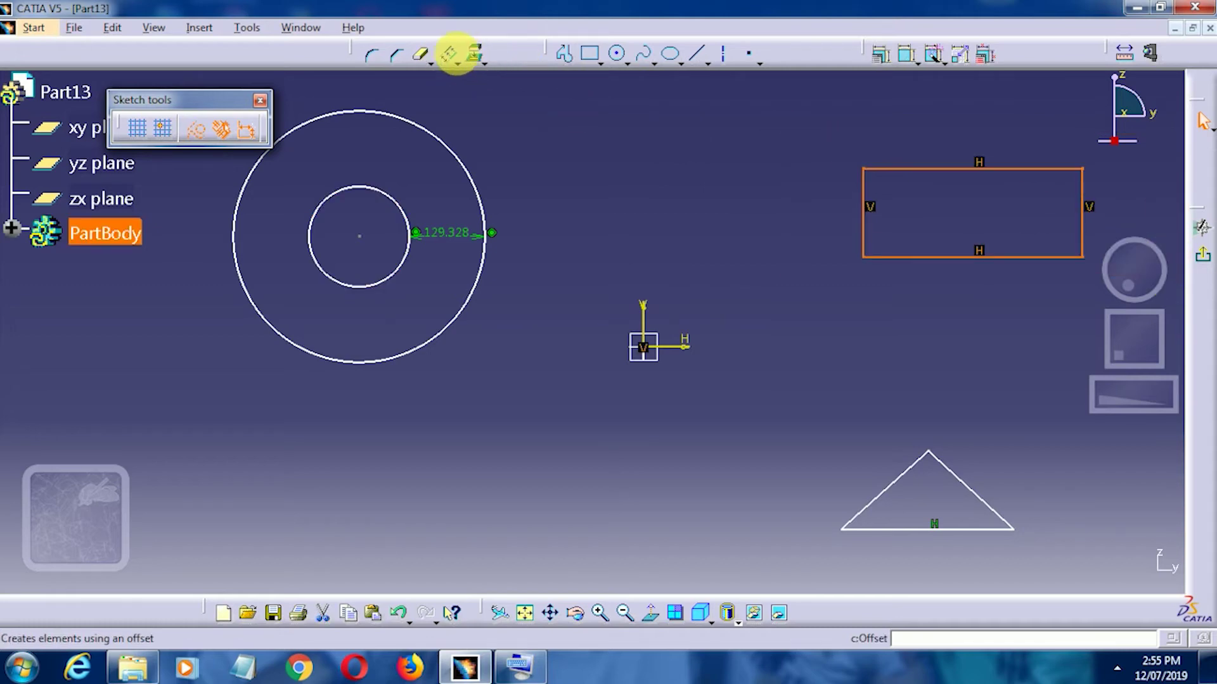
pyautogui.click(448, 53)
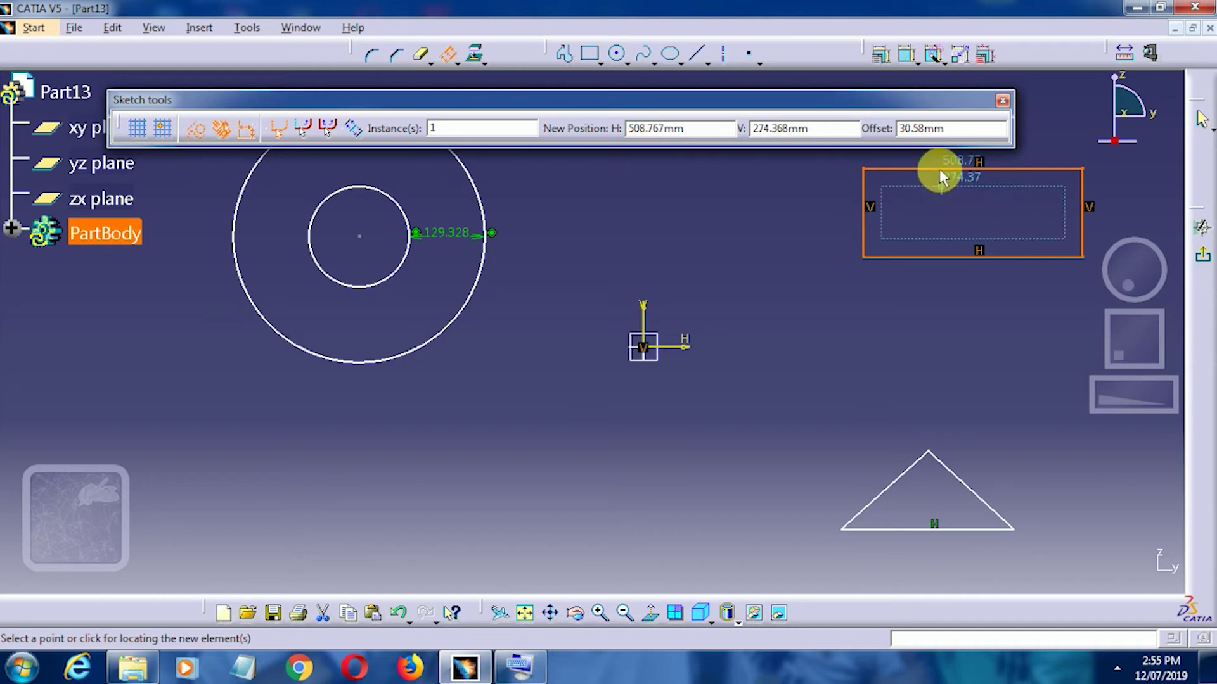
pyautogui.click(1024, 130)
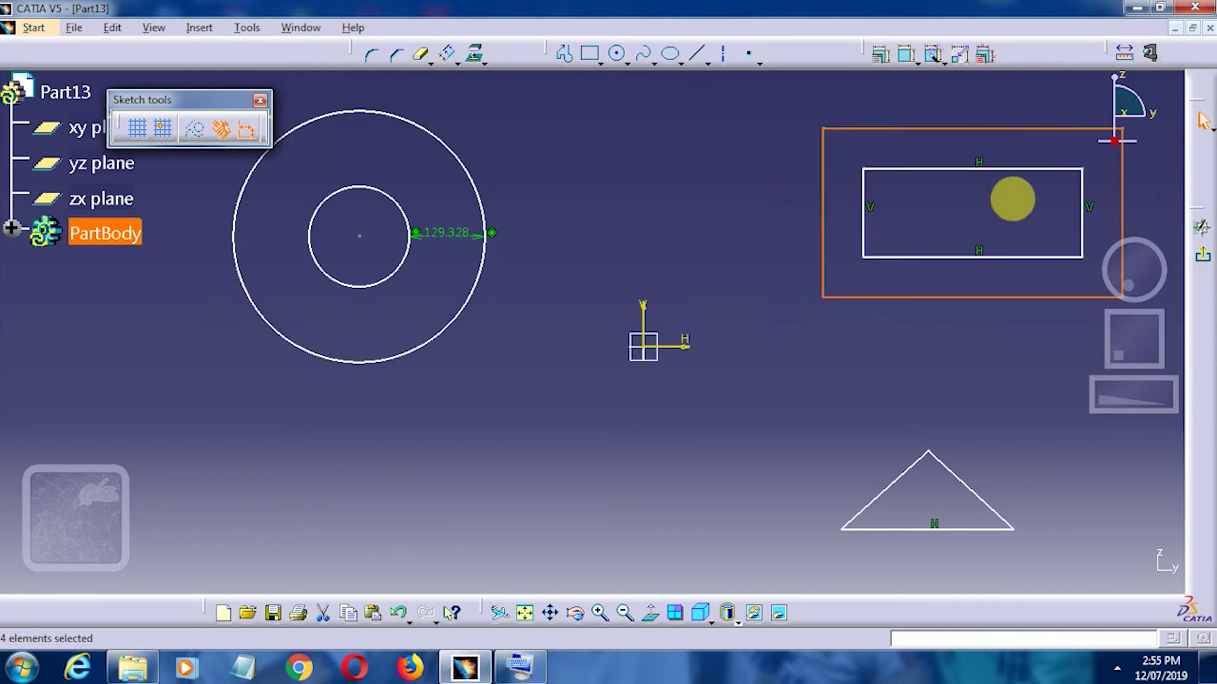
pyautogui.click(545, 176)
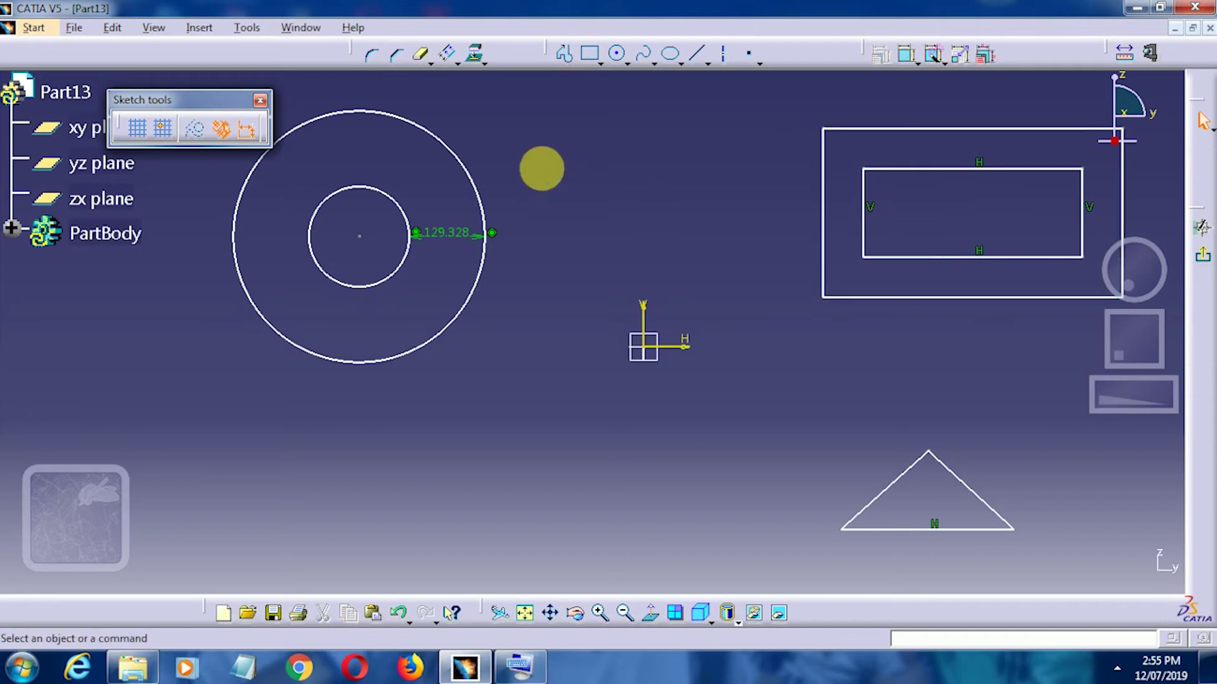
# Offset the whole triangle inward with a single instance to make a smaller triangle inside it
pyautogui.moveTo(746, 397)
pyautogui.mouseDown()
pyautogui.moveTo(815, 416)
pyautogui.moveTo(1087, 584)
pyautogui.mouseUp()
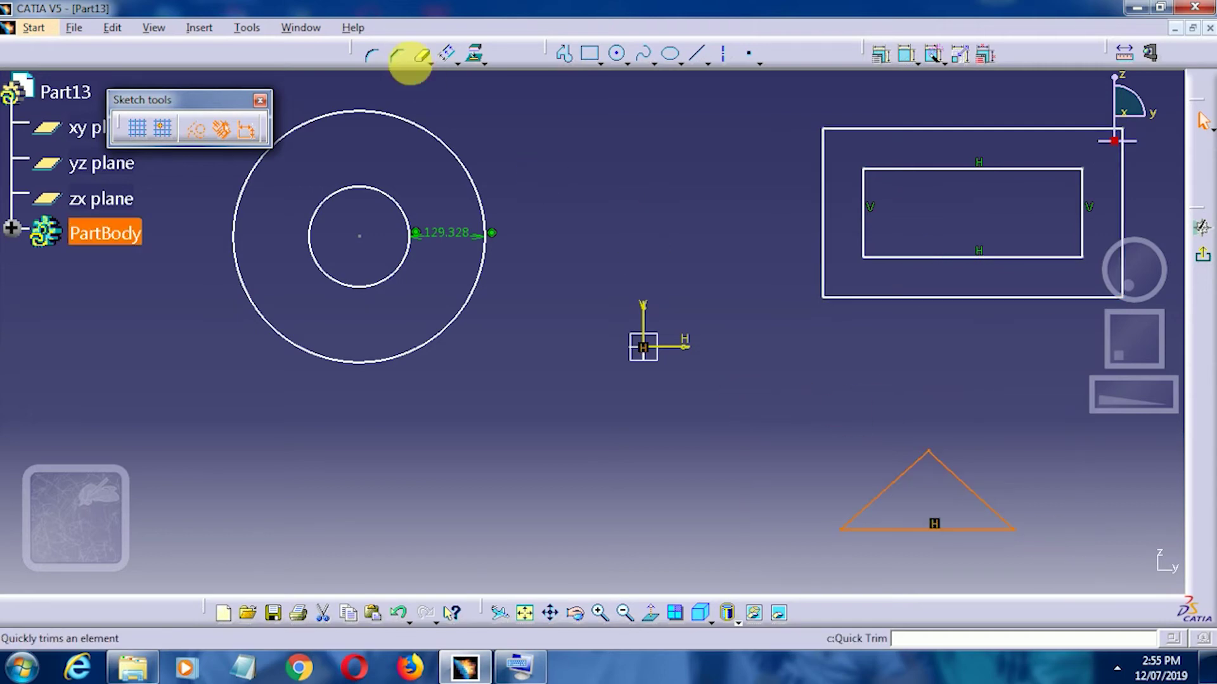
pyautogui.click(448, 53)
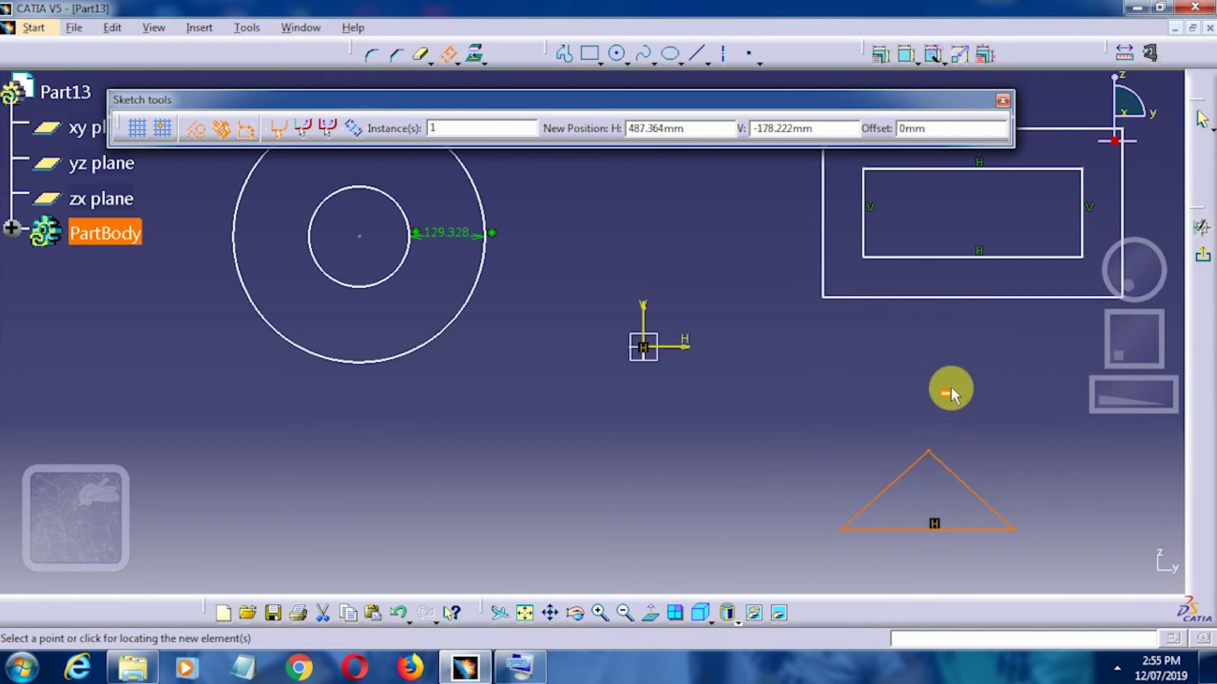
pyautogui.click(932, 478)
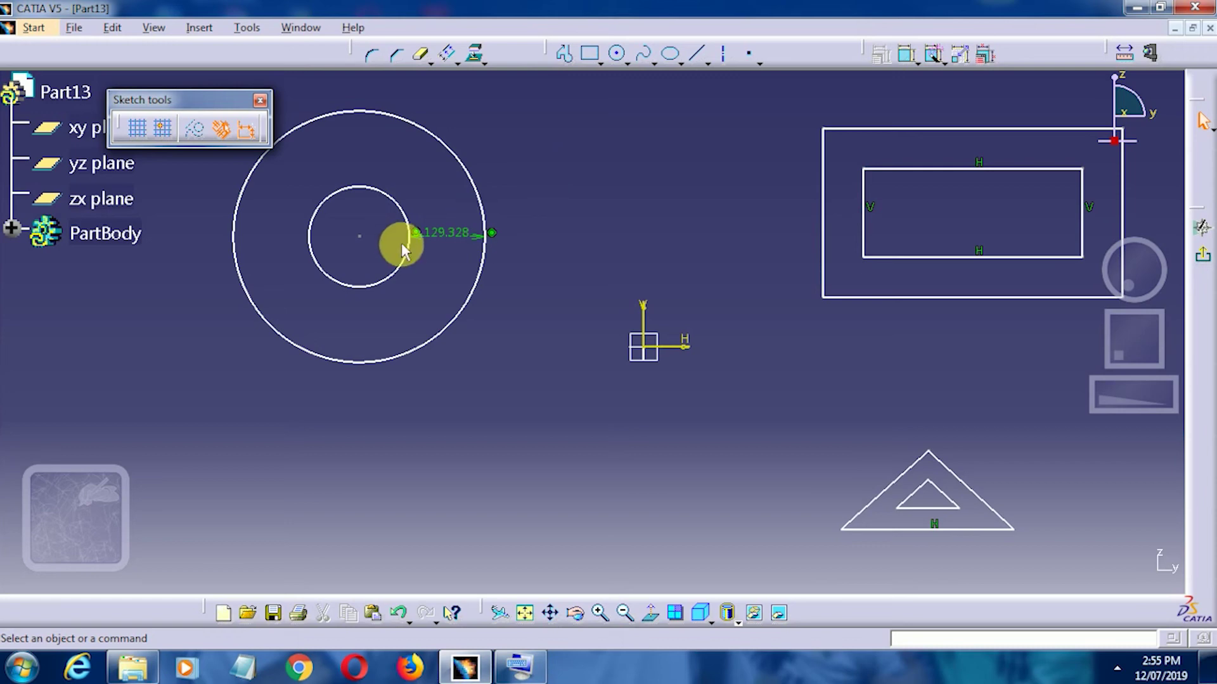
pyautogui.moveTo(502, 253); pyautogui.dragTo(565, 320, button='middle')
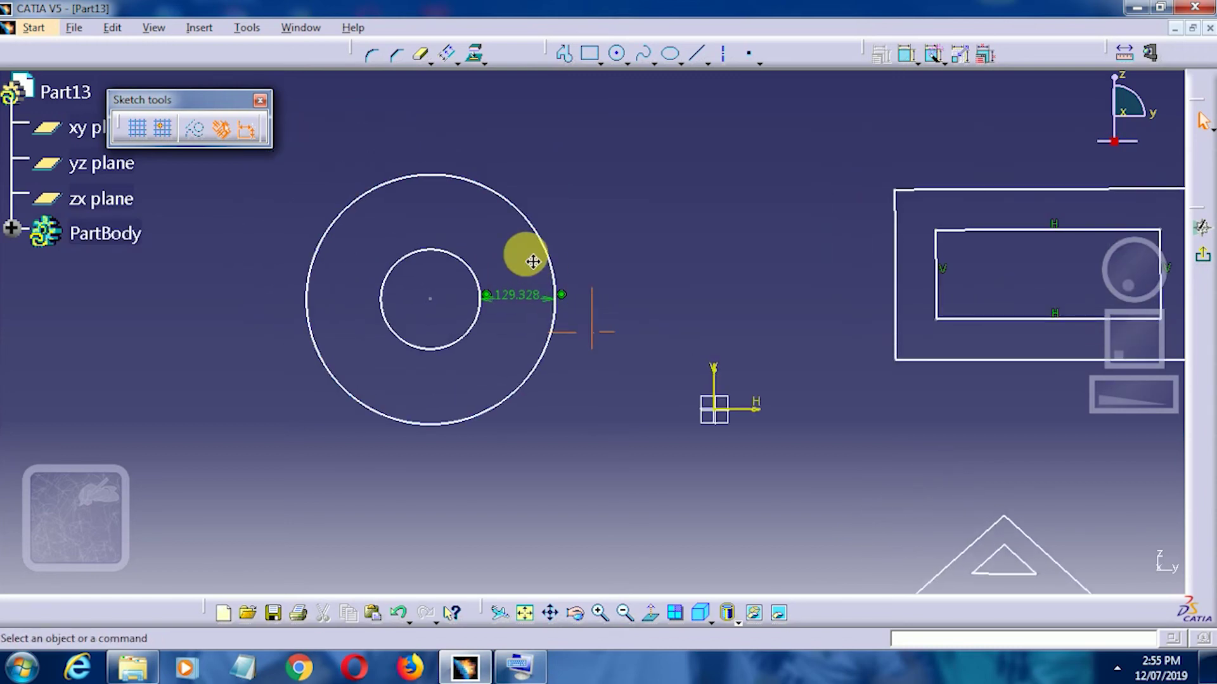